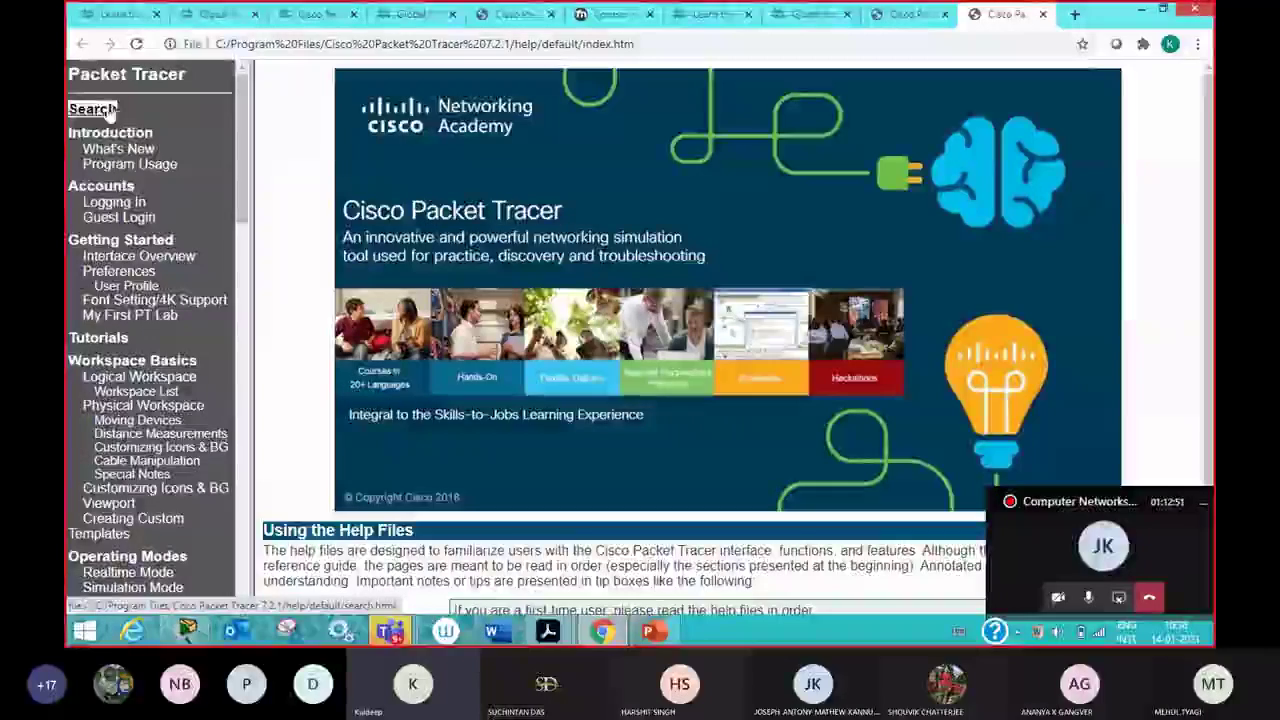
- Search the Packet Tracer help files for "cables"
click(93, 109)
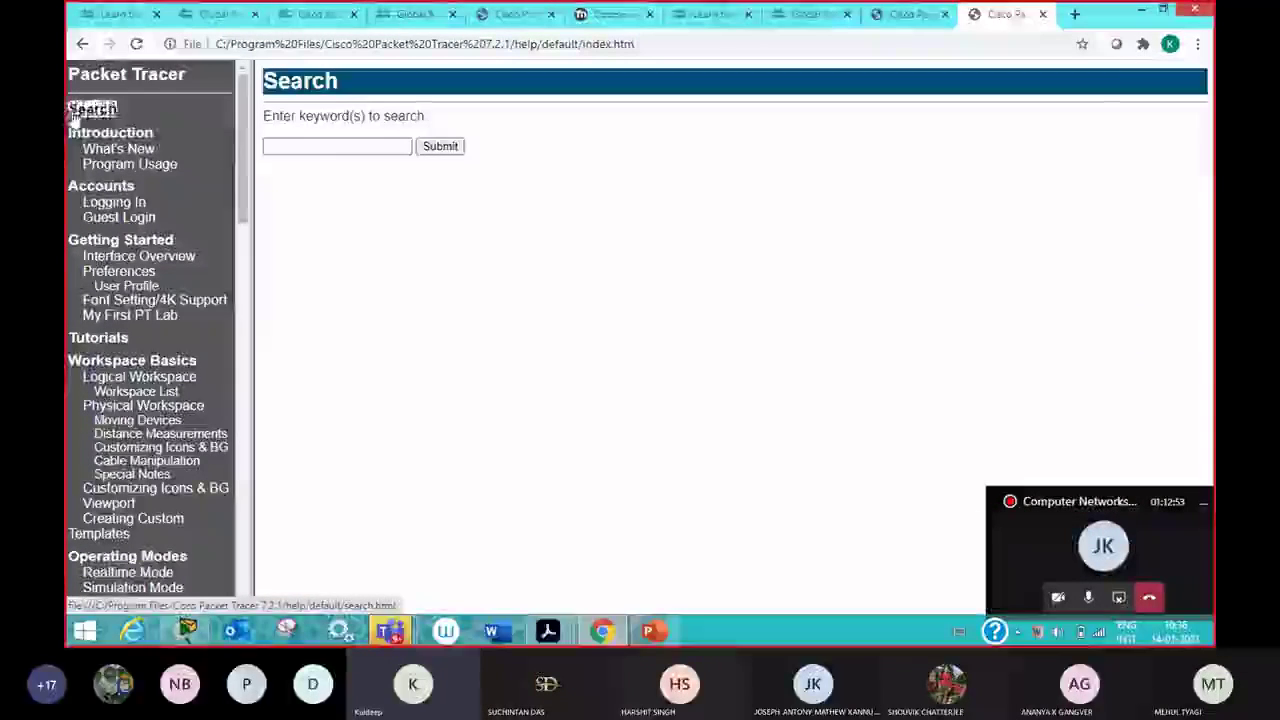
click(337, 147)
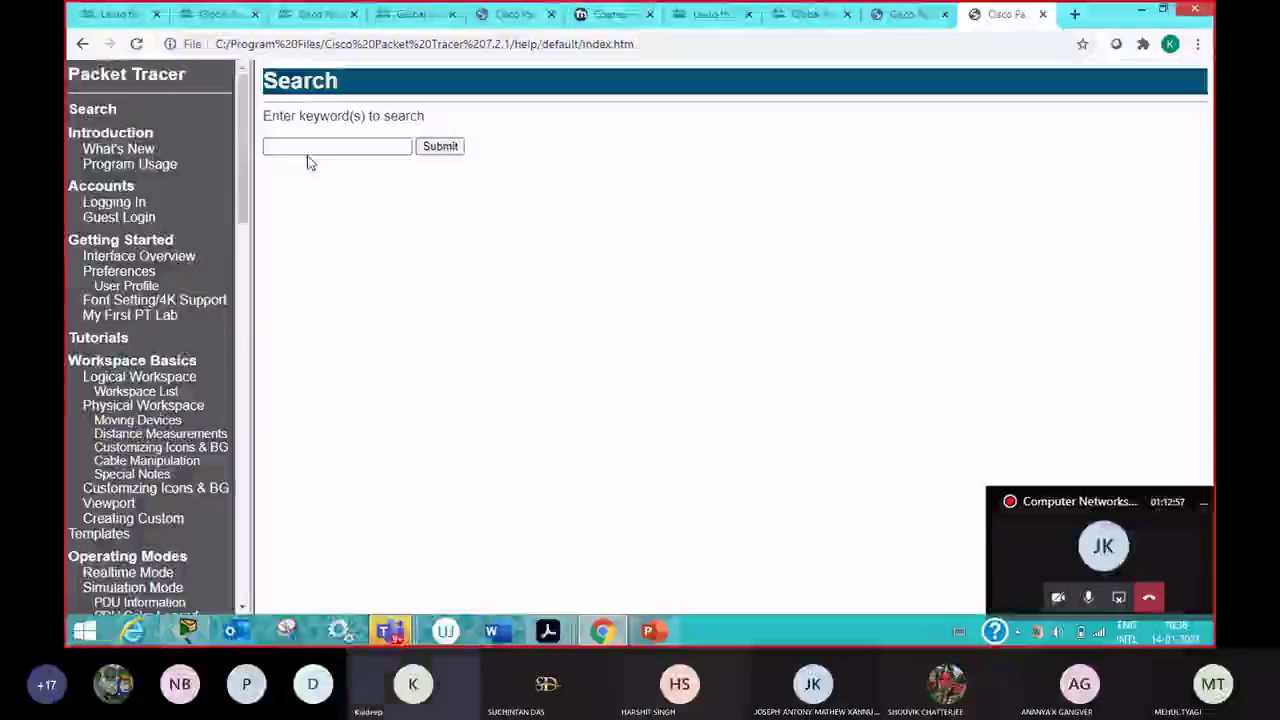
click(314, 147)
text(ca)
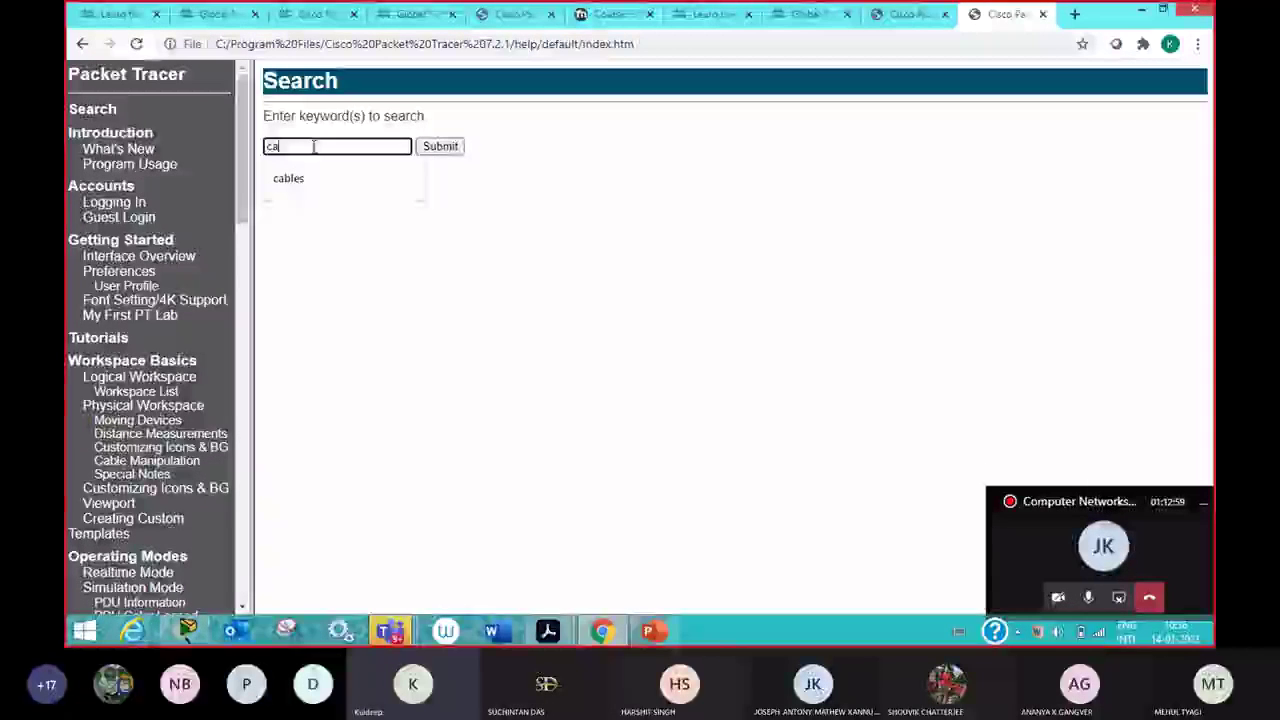
text(ble)
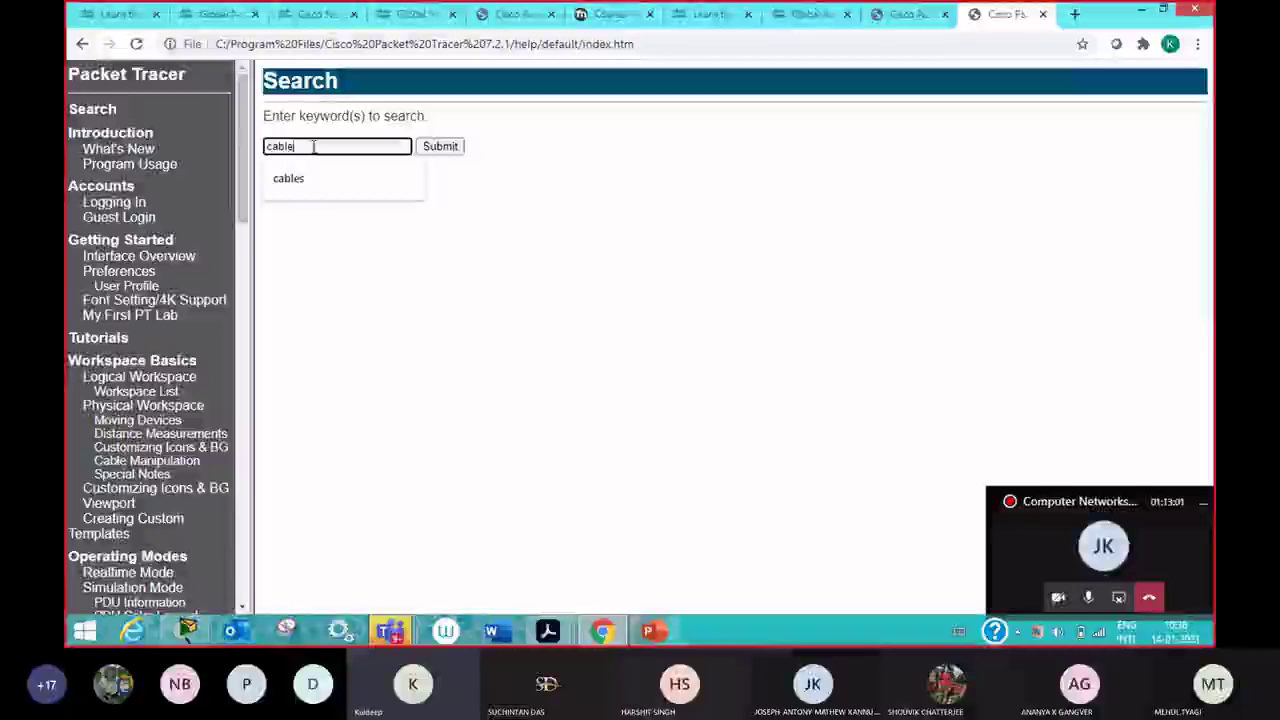
text(s)
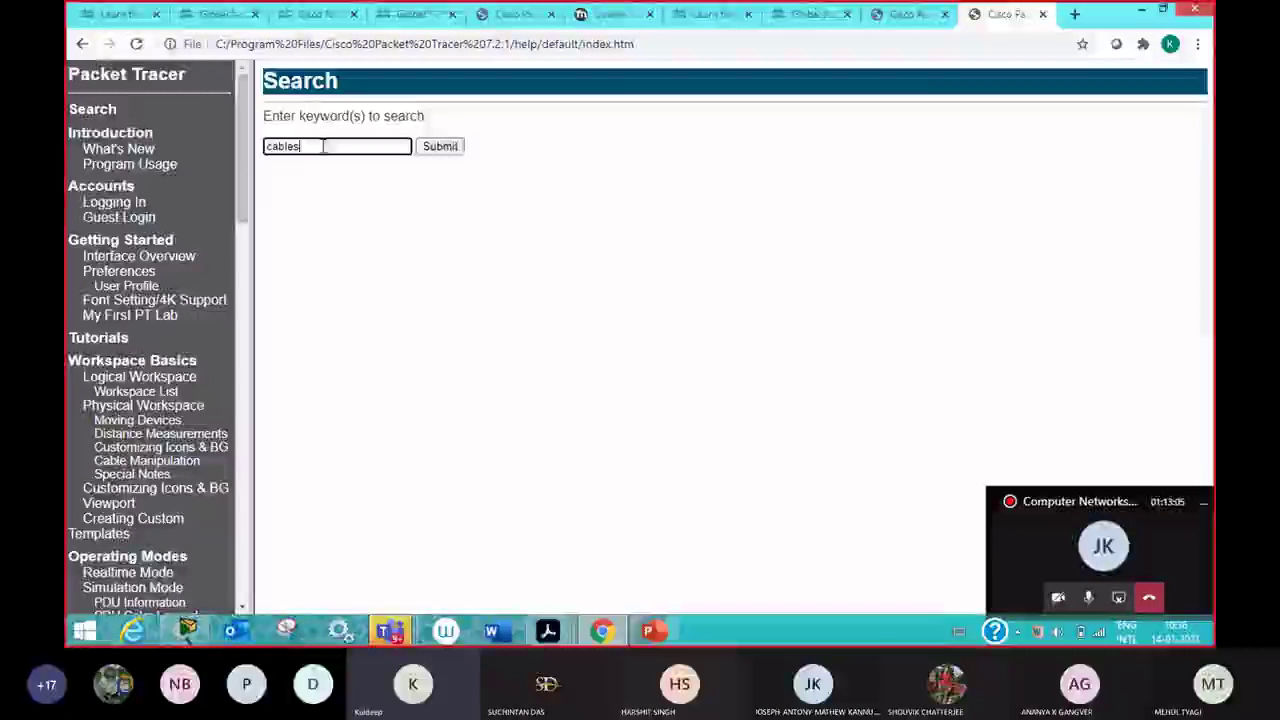
click(447, 152)
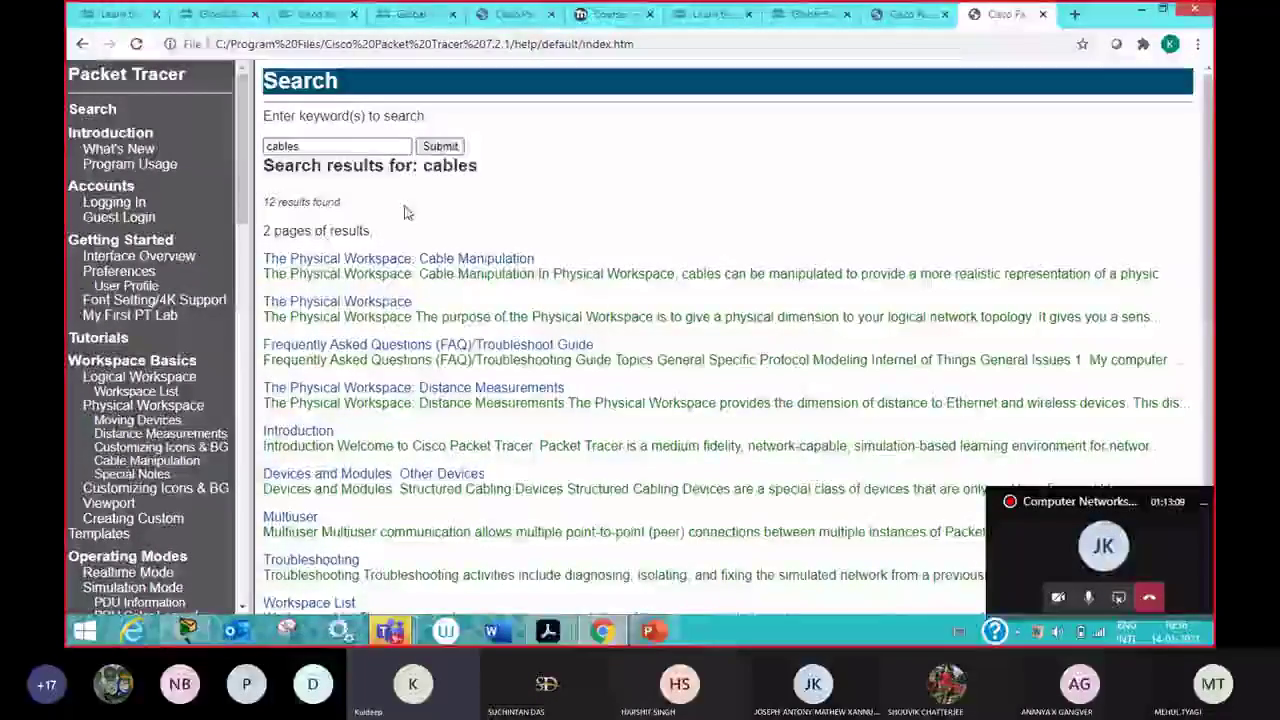
- Look through the search results and open the help page on The Logical Workspace
scroll(406, 212, down, 1)
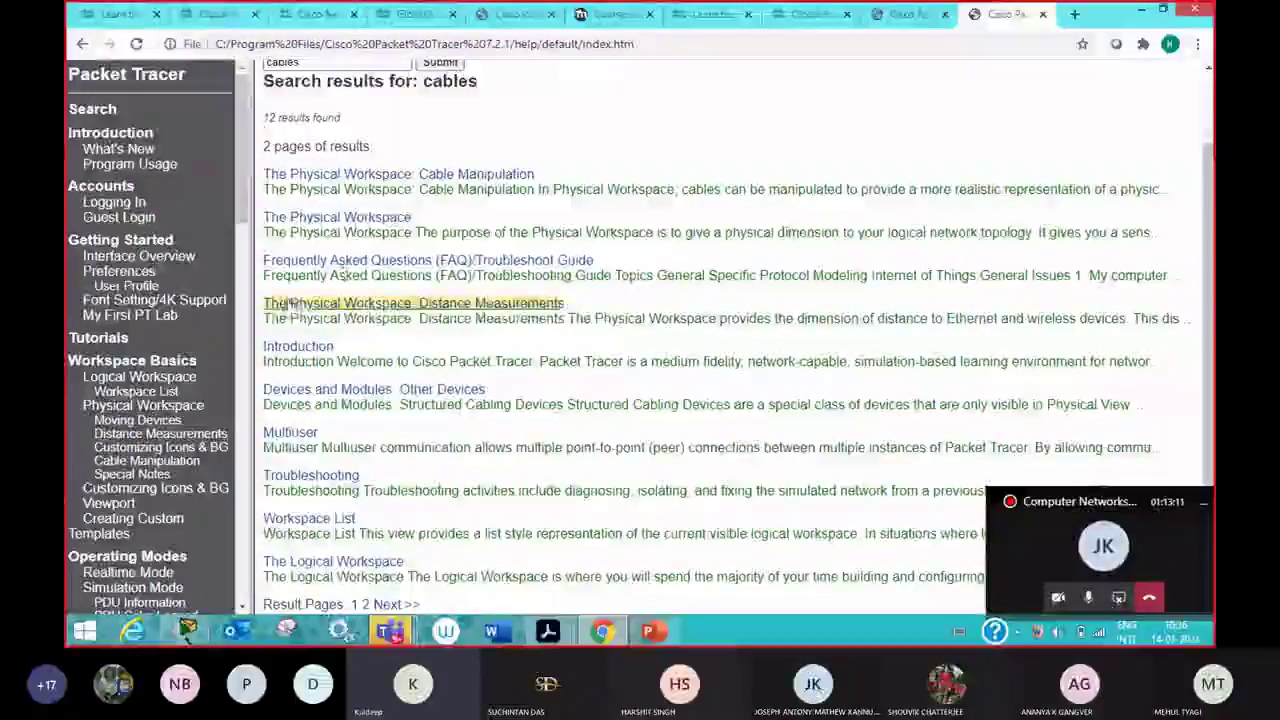
scroll(396, 151, up, 1)
scroll(396, 151, up, 1)
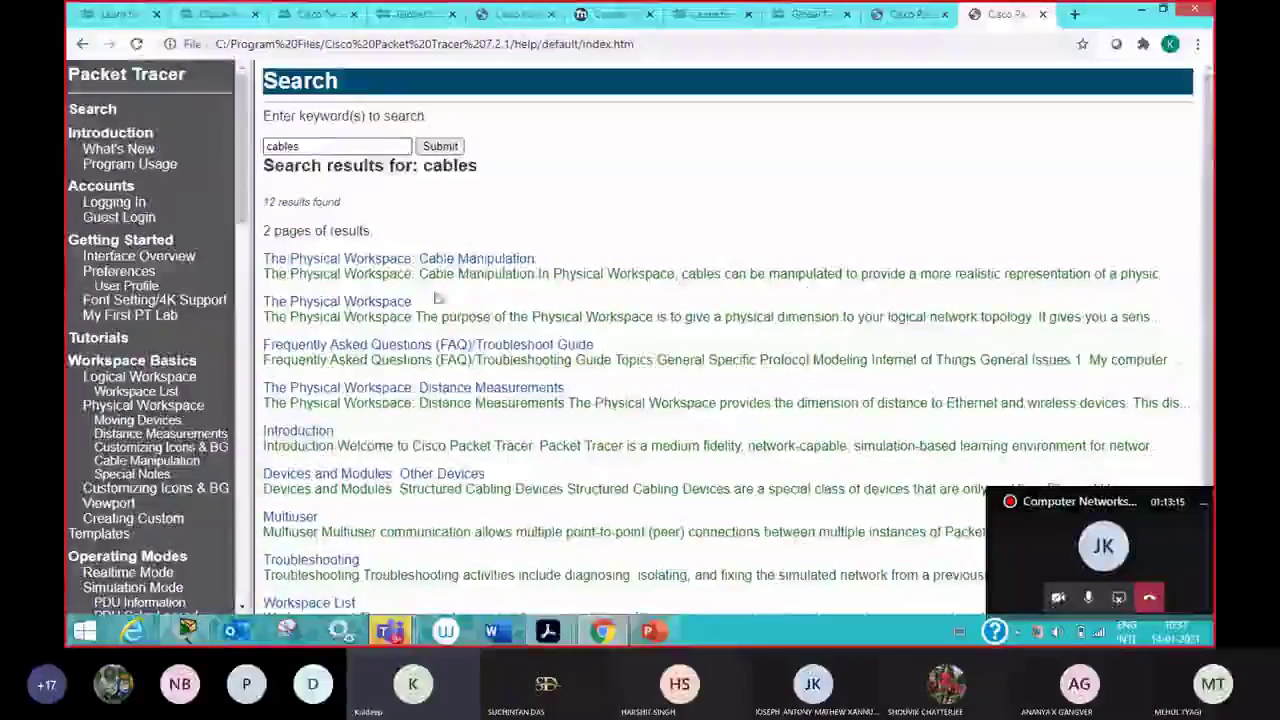
scroll(420, 280, down, 1)
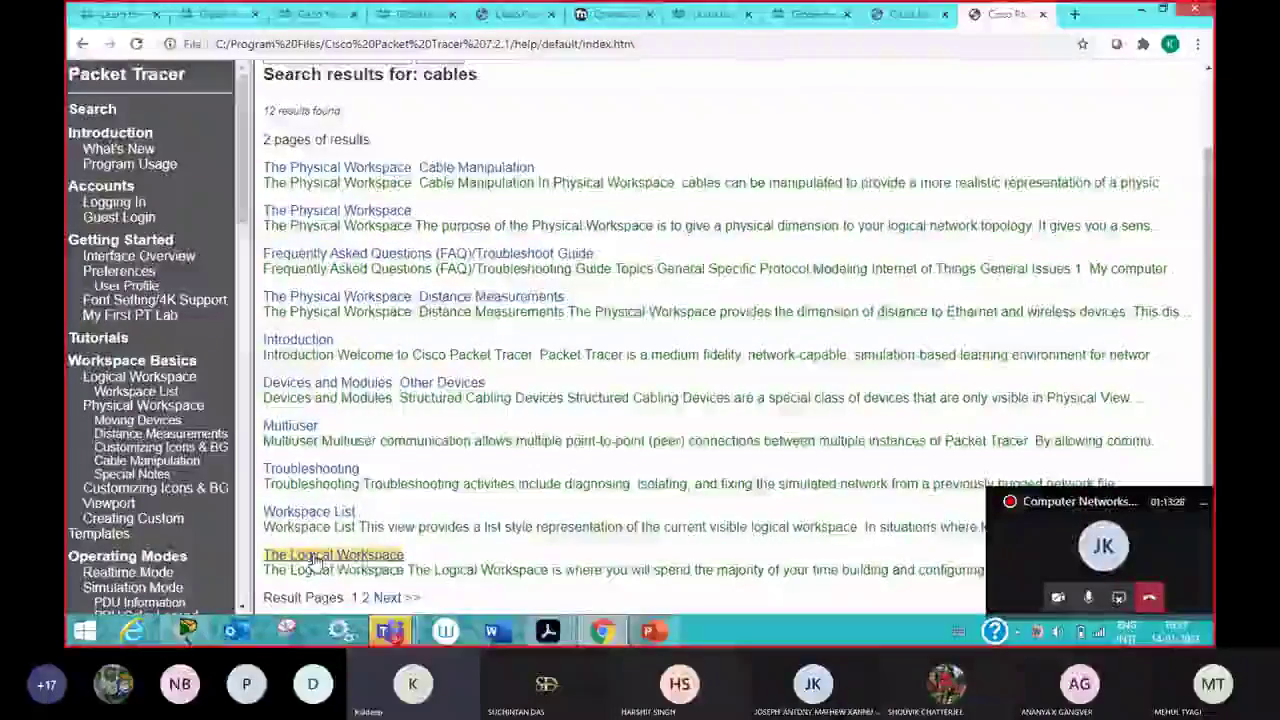
click(368, 558)
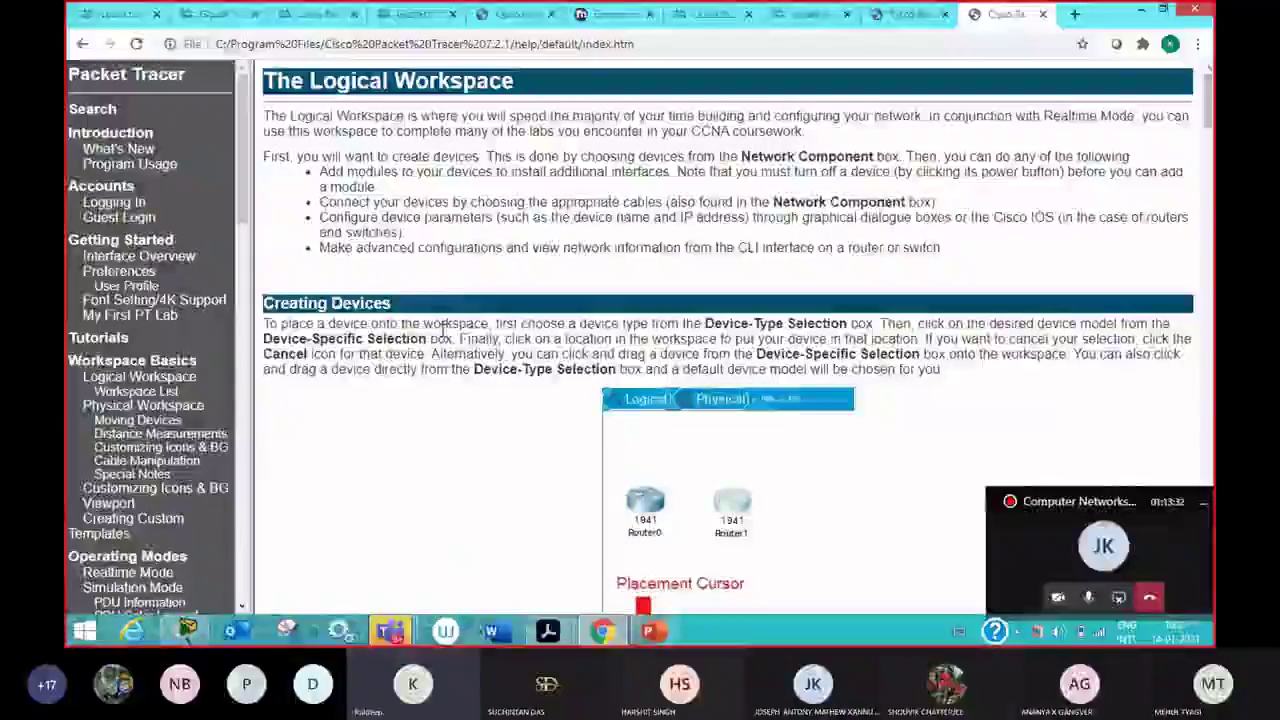
- Examine the Logical Workspace page for how to create devices, choose an interface and select a Copper Cross-Over cable
scroll(614, 260, down, 1)
scroll(614, 260, down, 15)
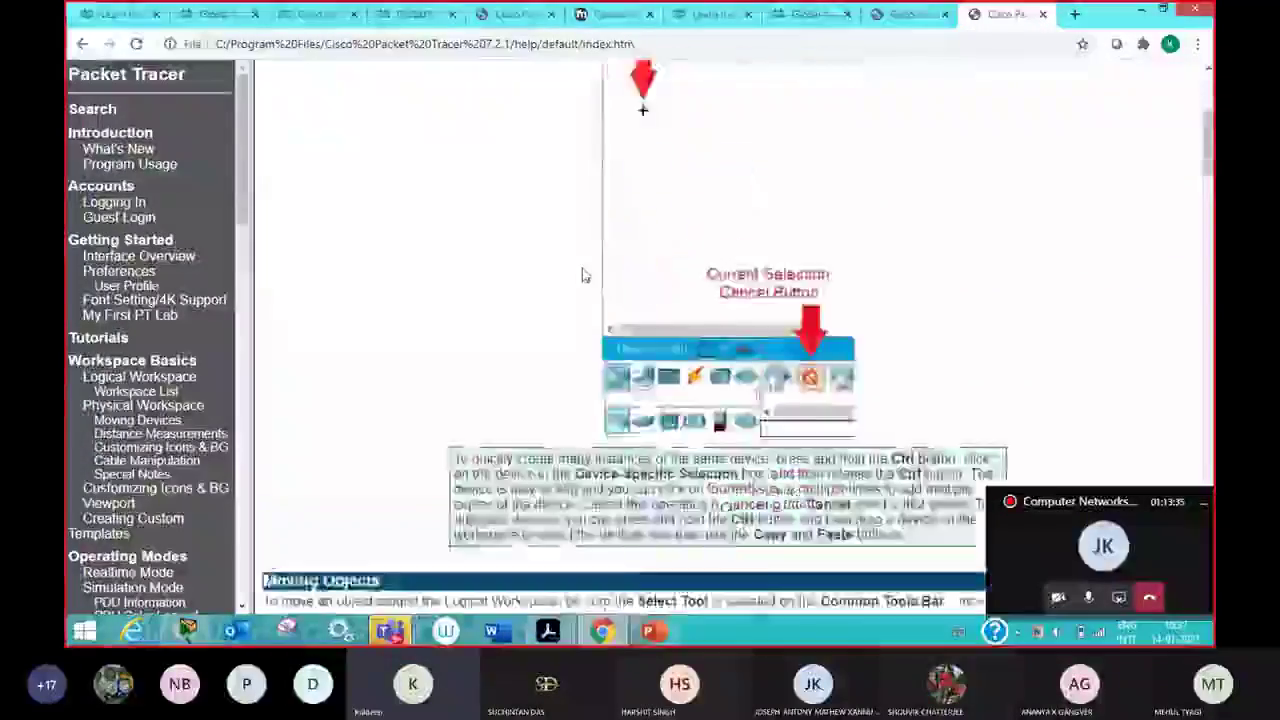
scroll(544, 333, down, 10)
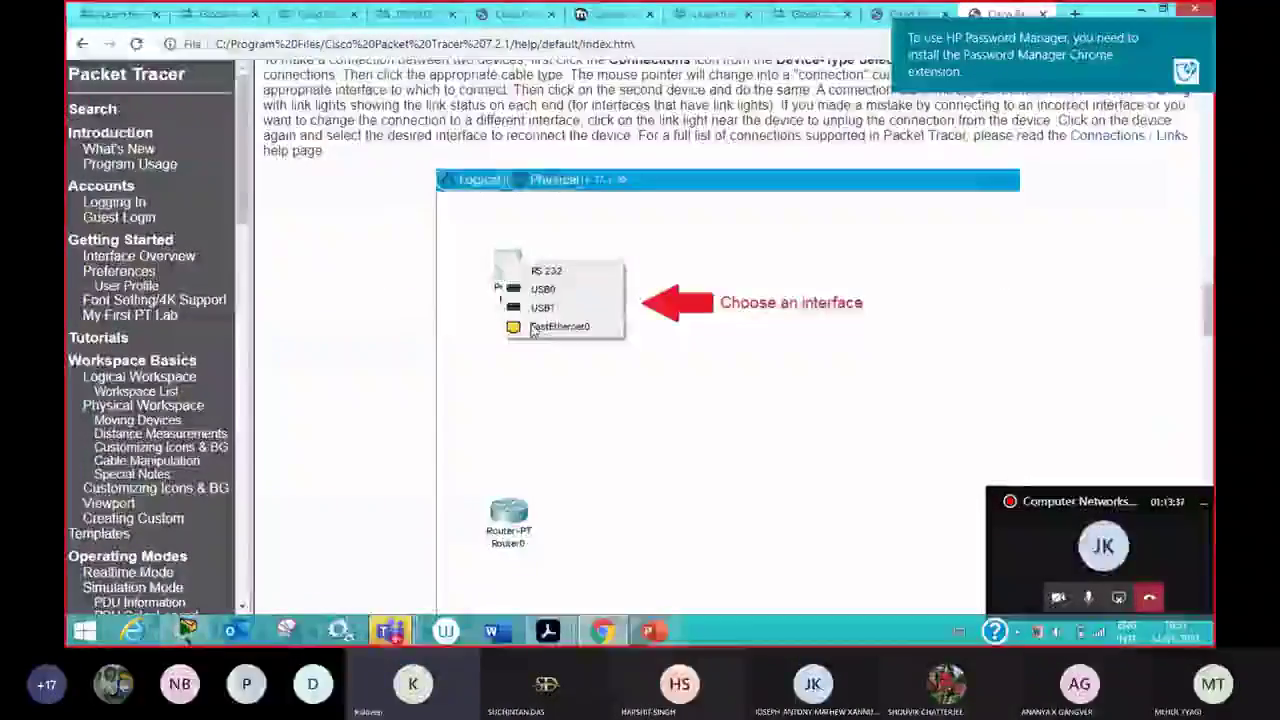
scroll(529, 332, up, 3)
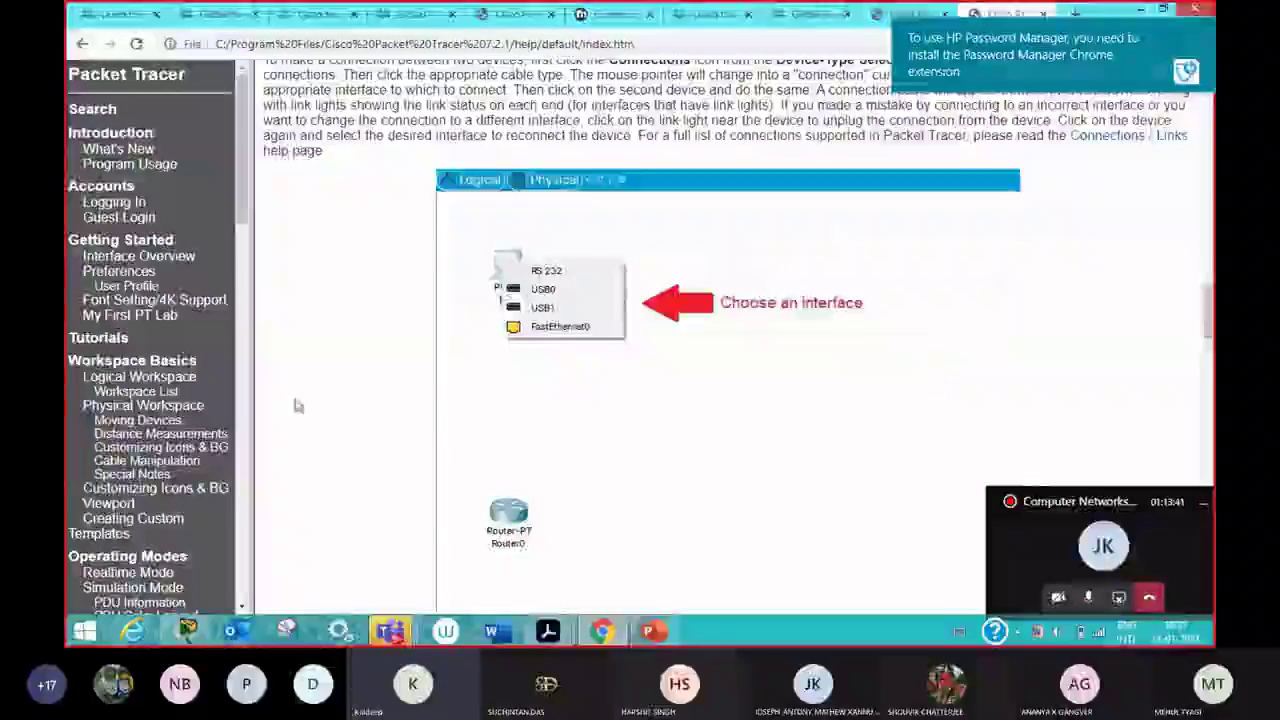
scroll(923, 374, down, 5)
scroll(700, 340, down, 9)
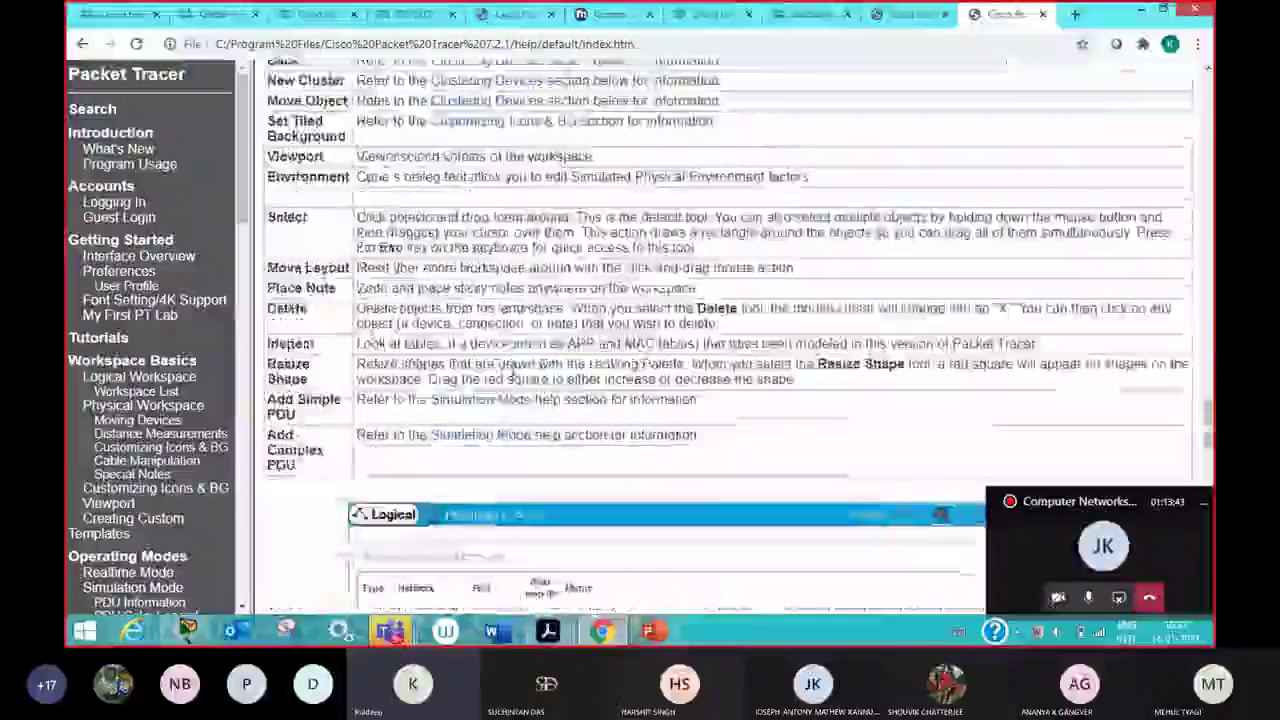
scroll(700, 340, up, 10)
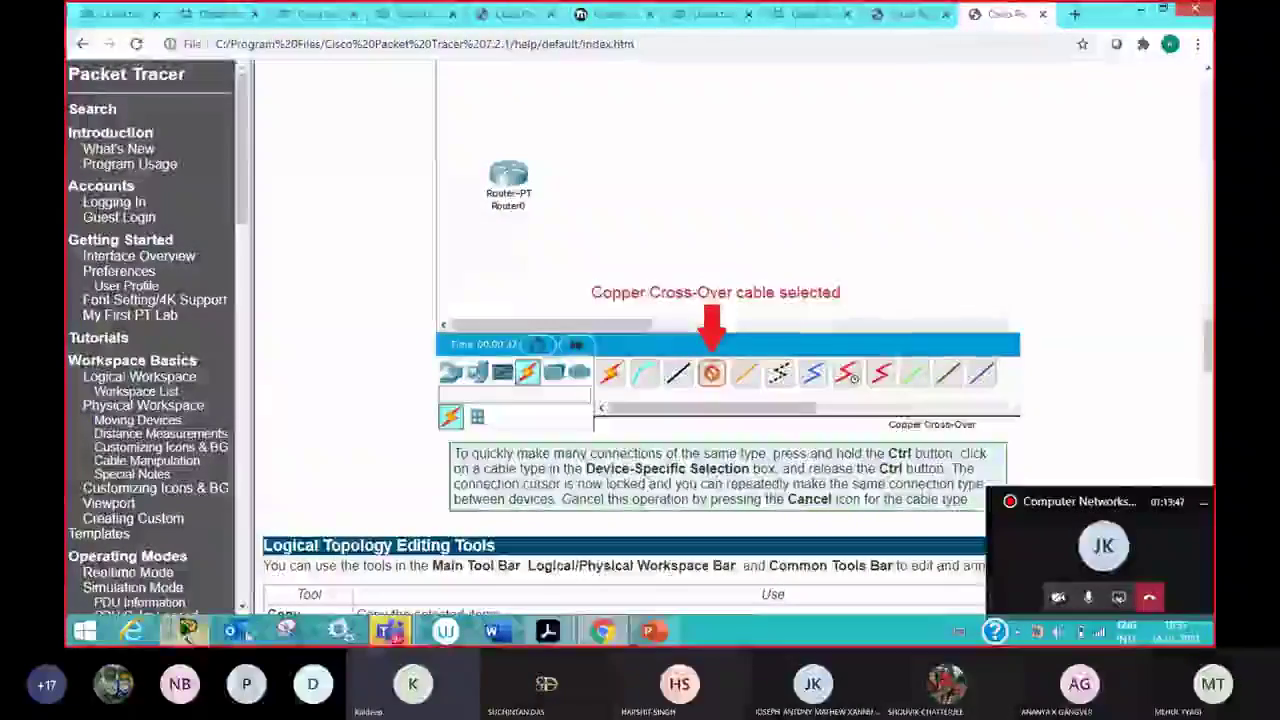
- Switch to Cisco Packet Tracer and look over the available network device and connection types
click(187, 632)
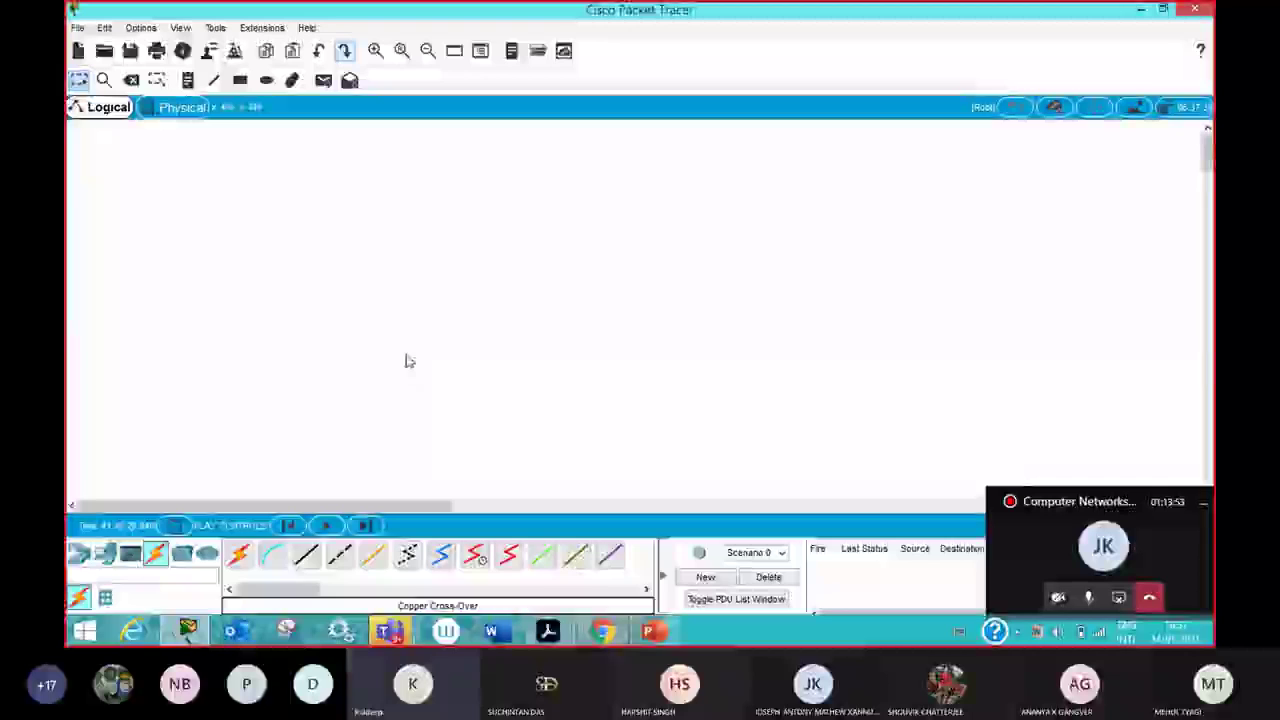
click(79, 555)
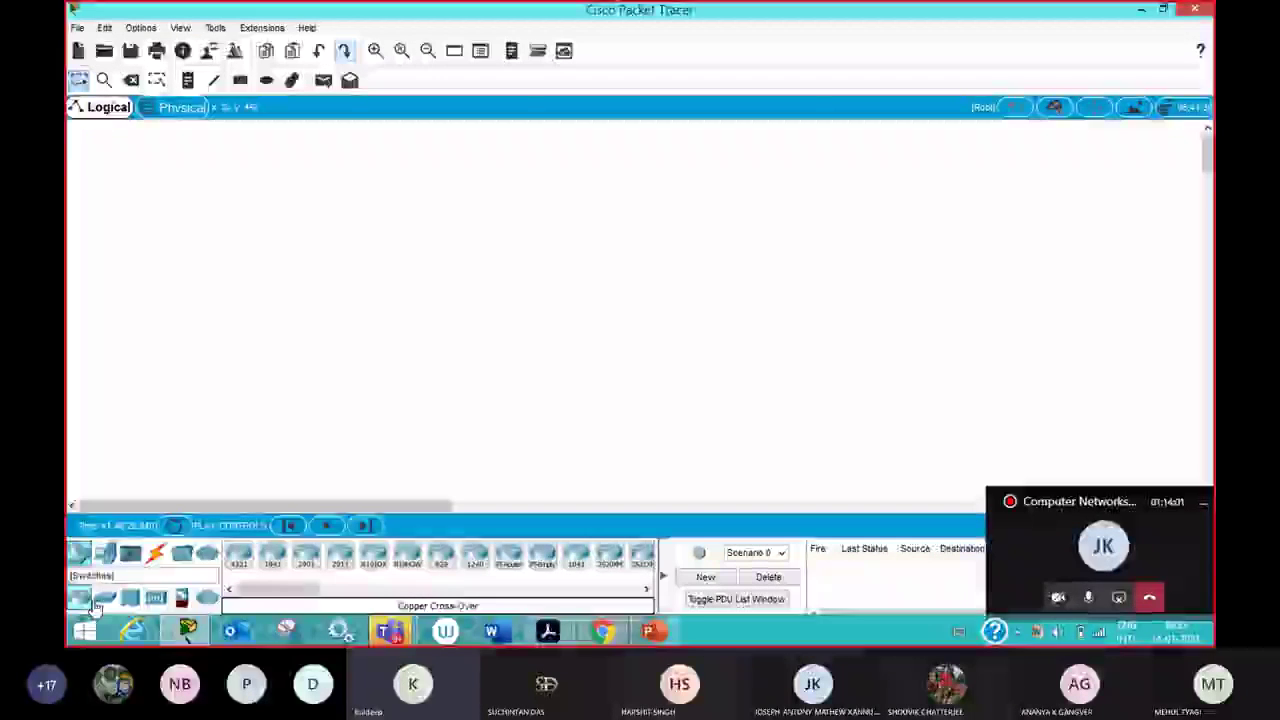
click(105, 555)
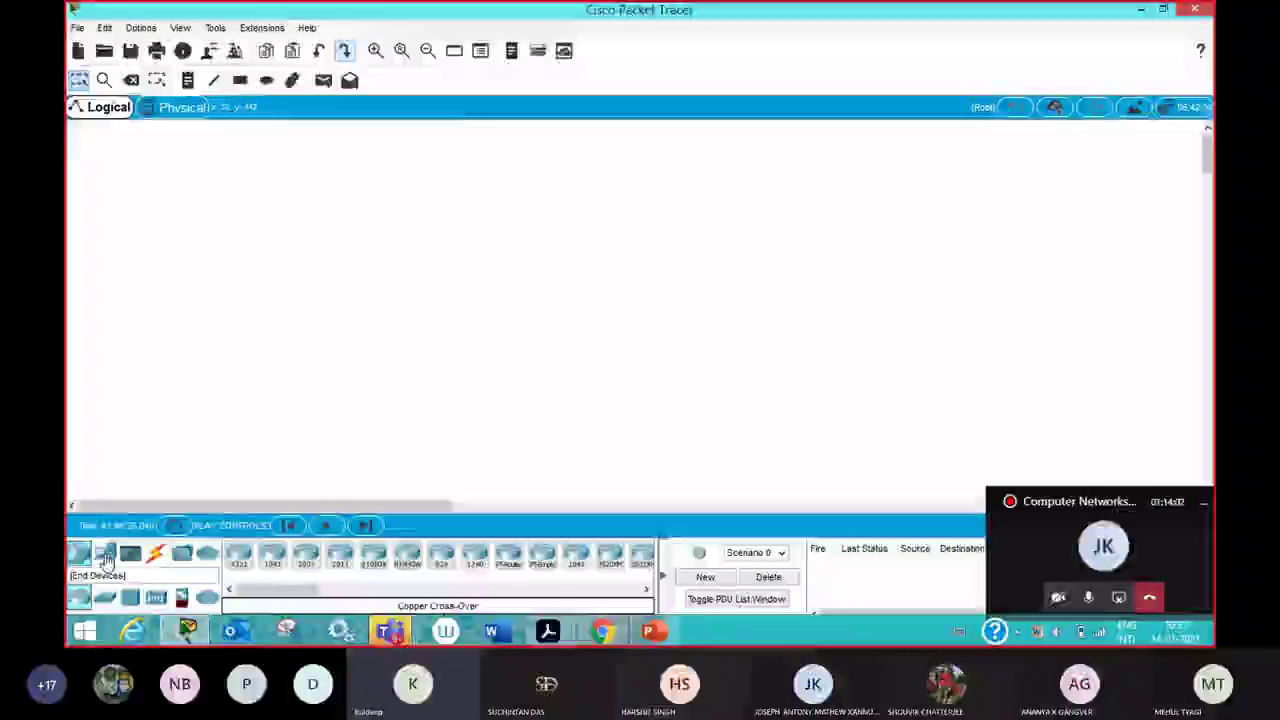
click(155, 553)
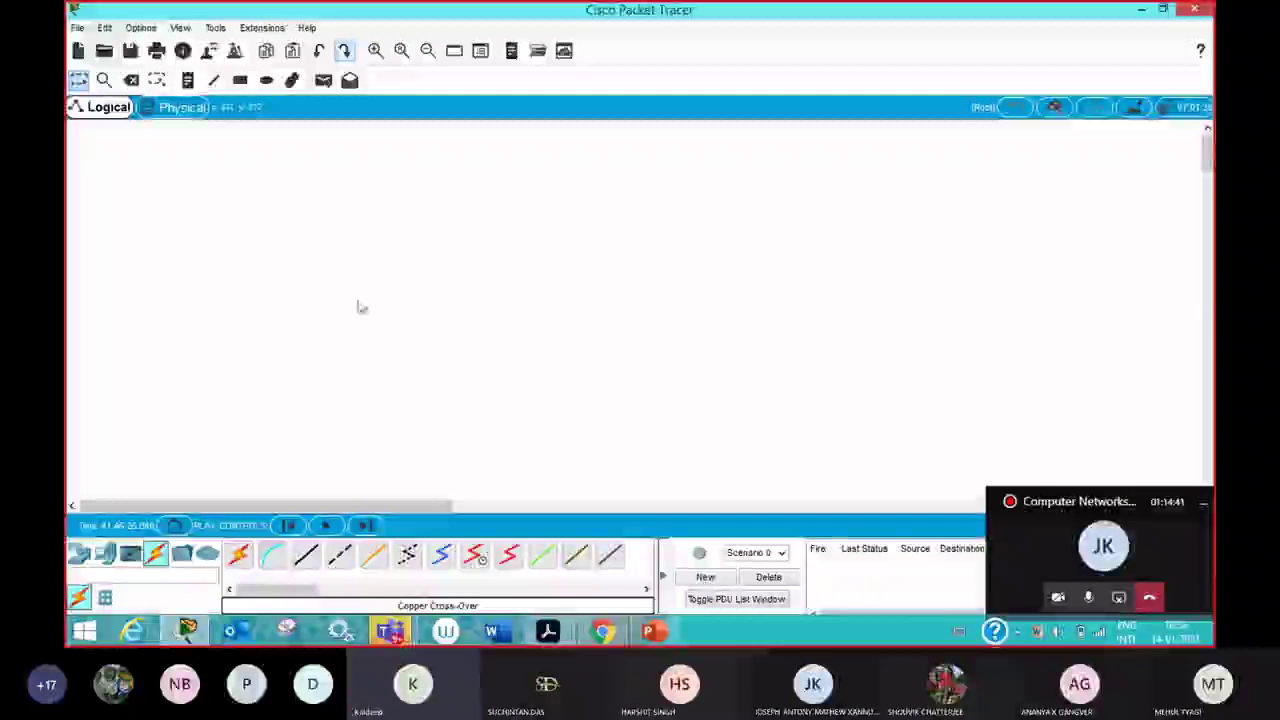
- Place two PC end devices side by side in the empty logical workspace
click(105, 556)
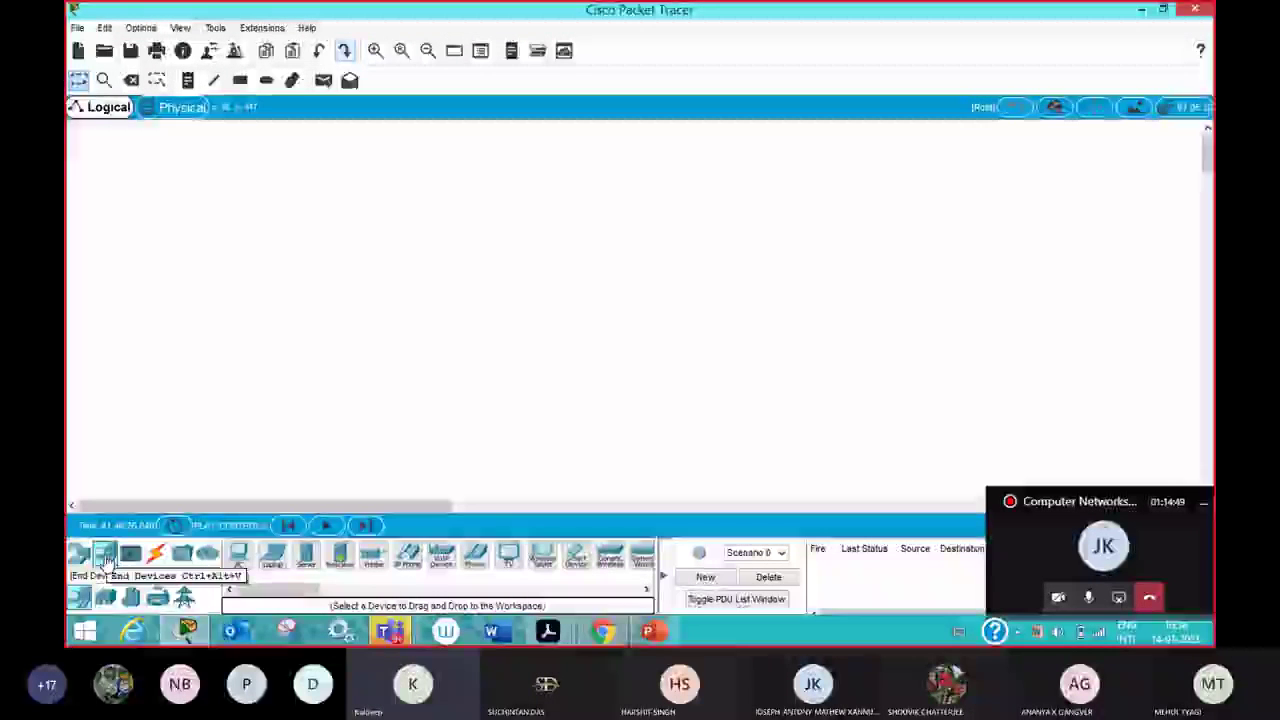
click(240, 560)
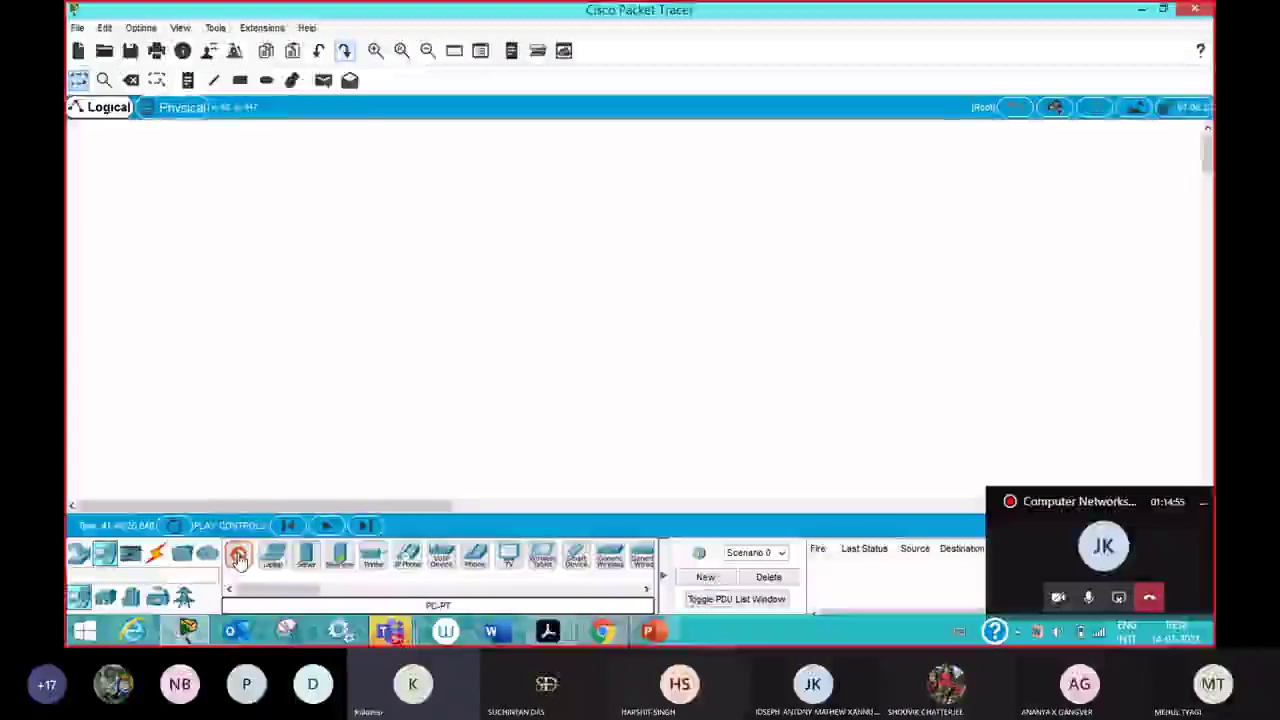
click(312, 264)
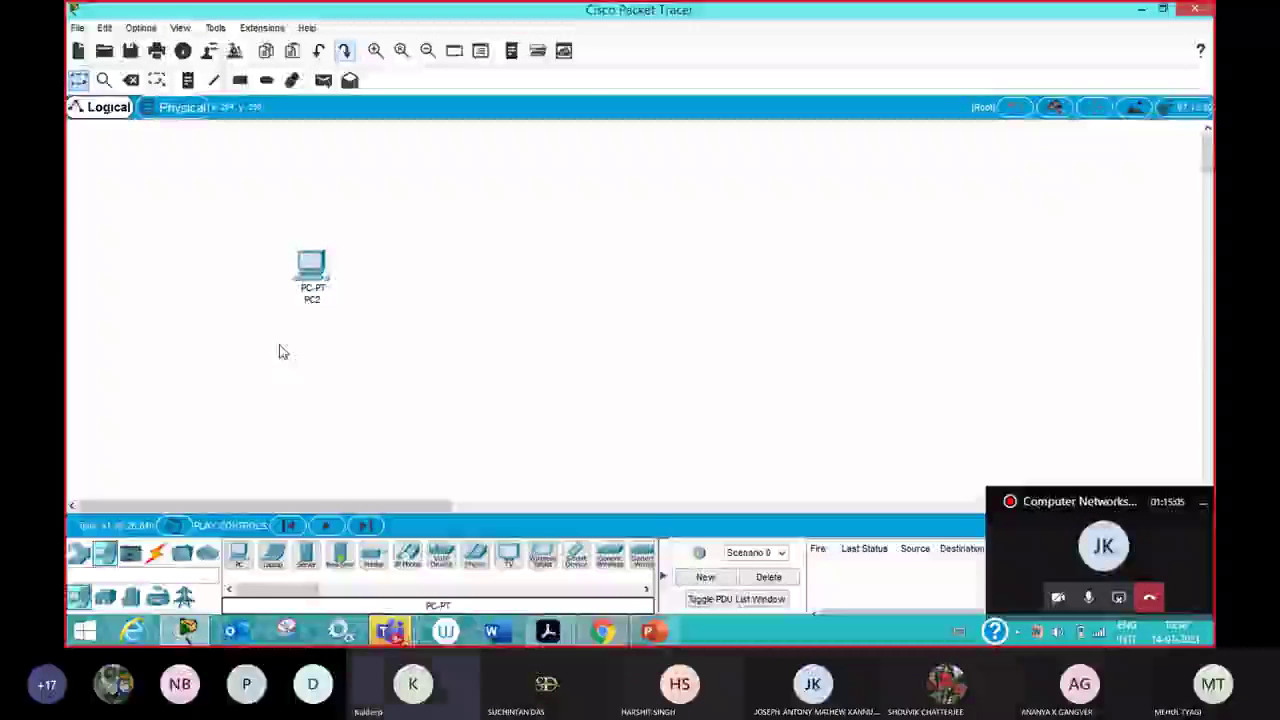
click(242, 560)
click(523, 258)
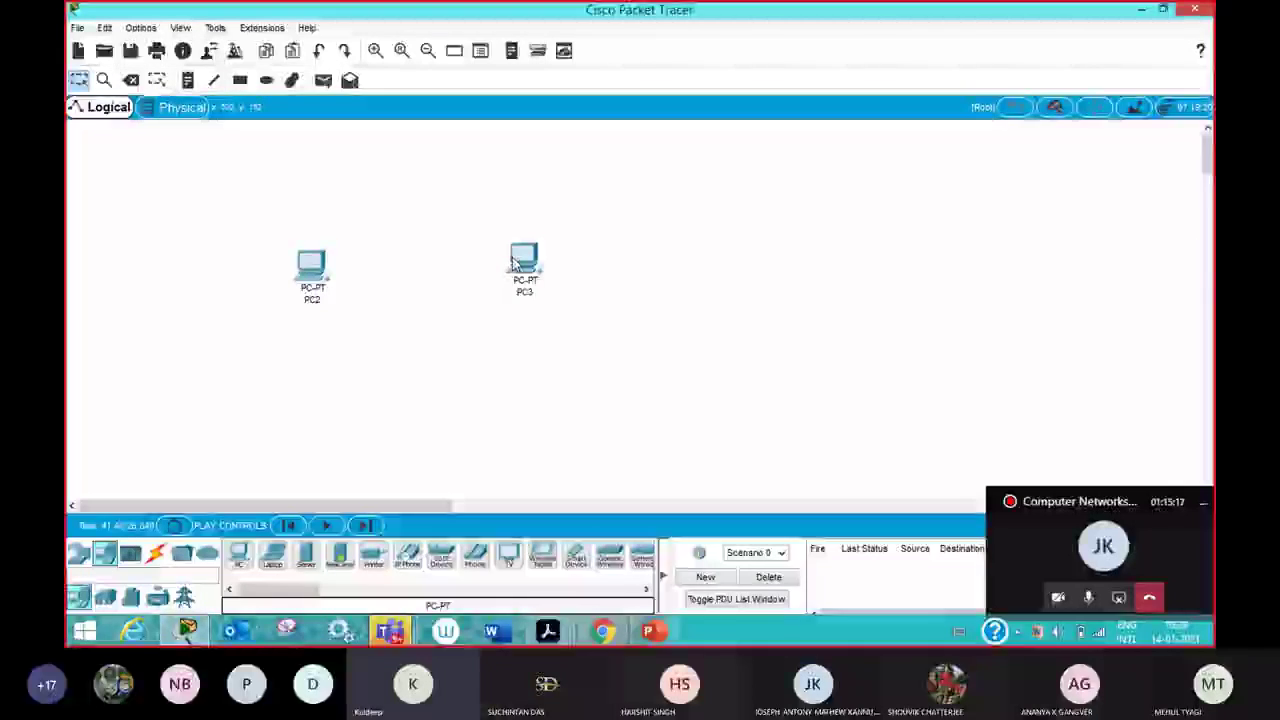
click(155, 558)
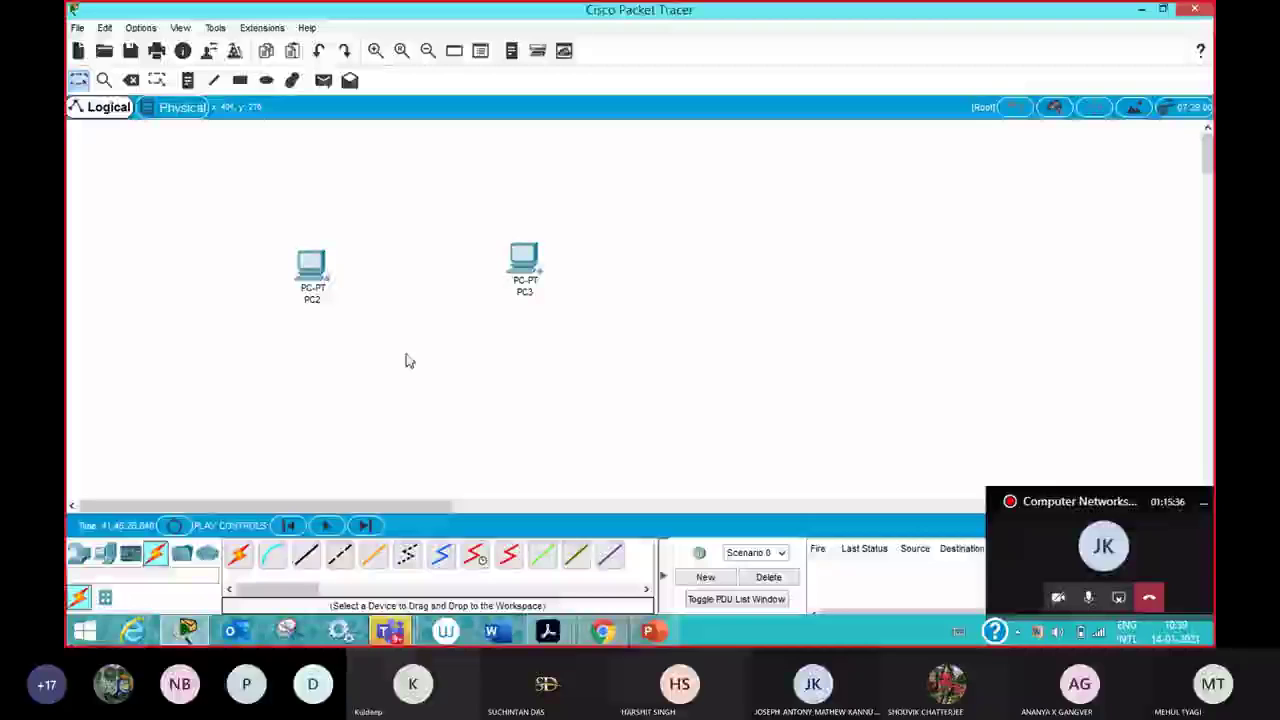
click(340, 557)
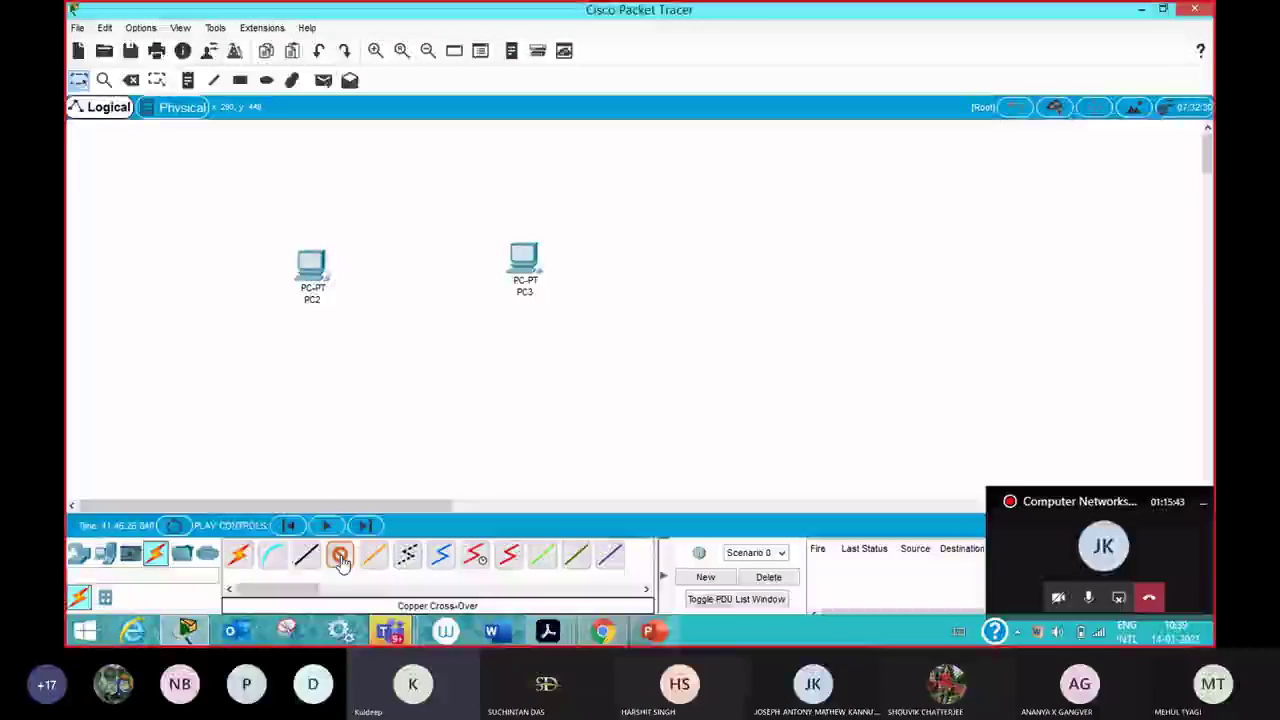
click(316, 262)
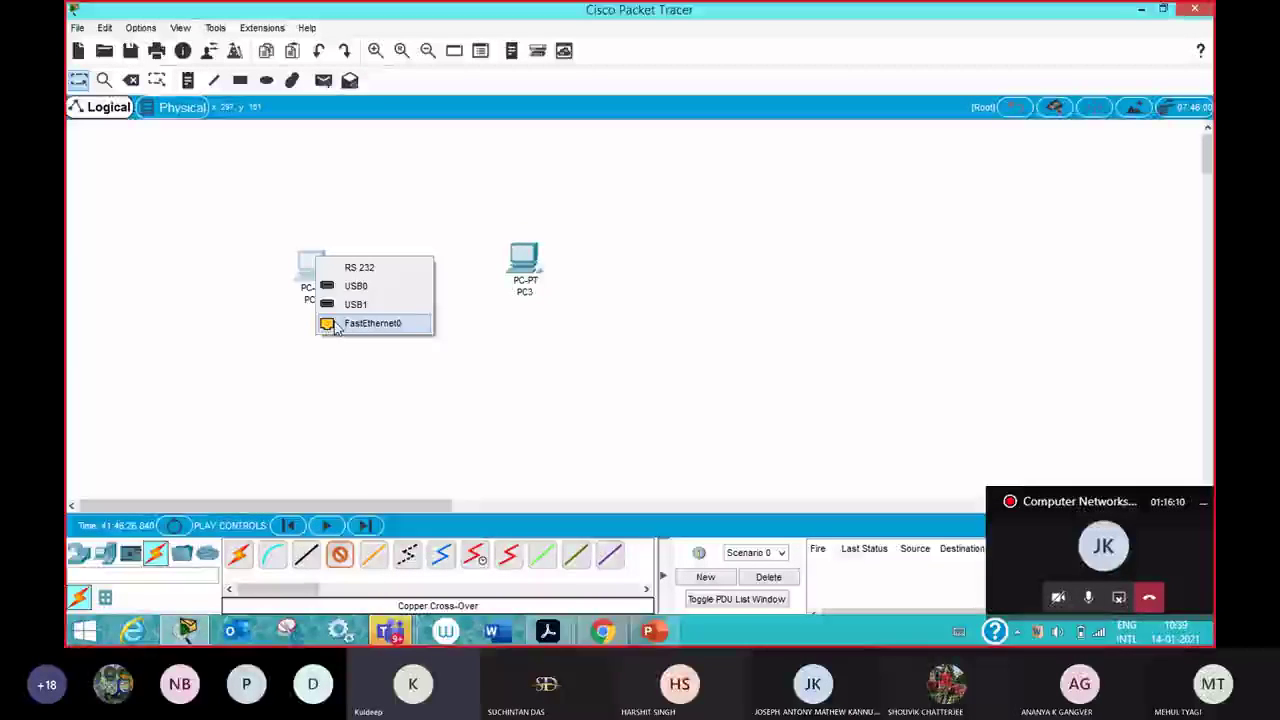
key(Escape)
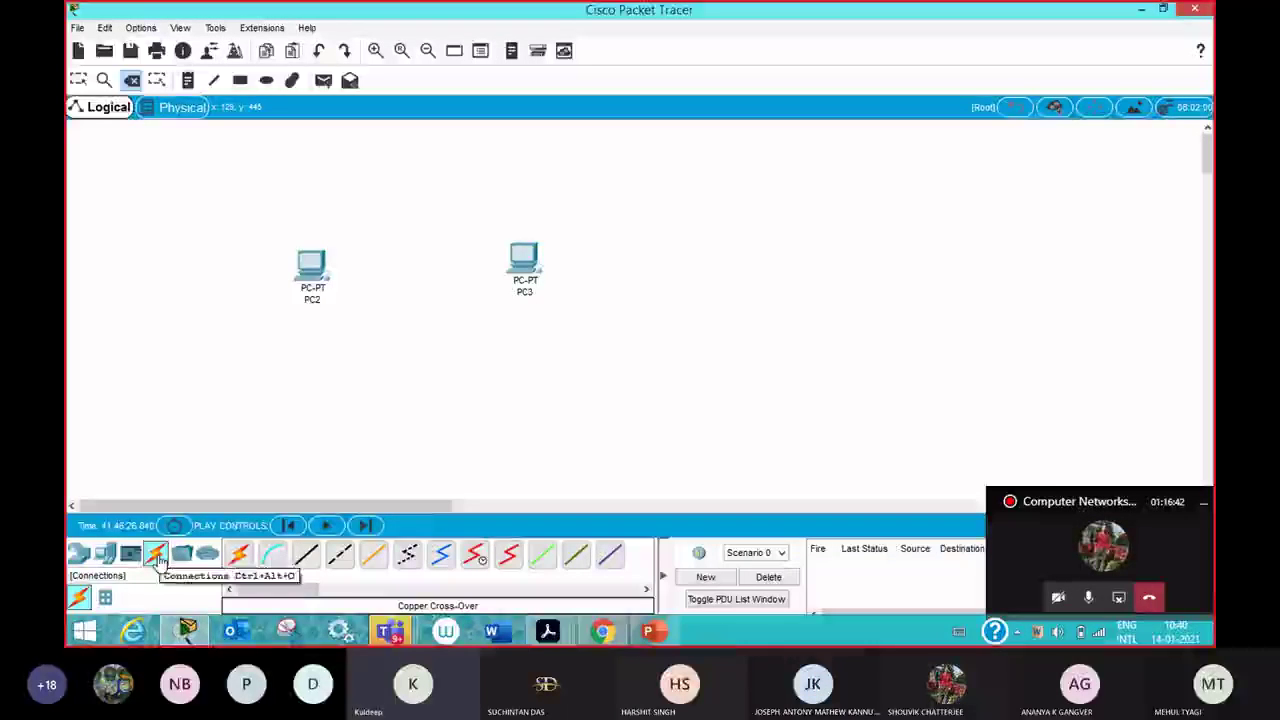
click(157, 556)
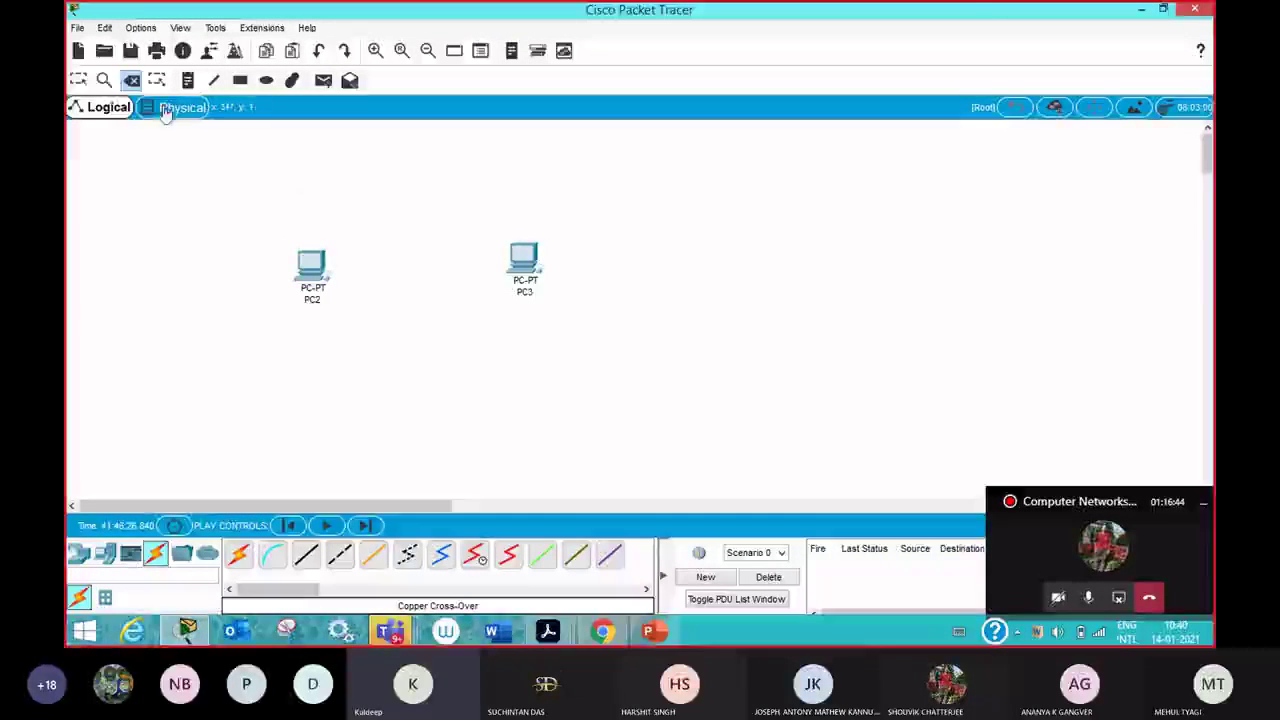
click(79, 81)
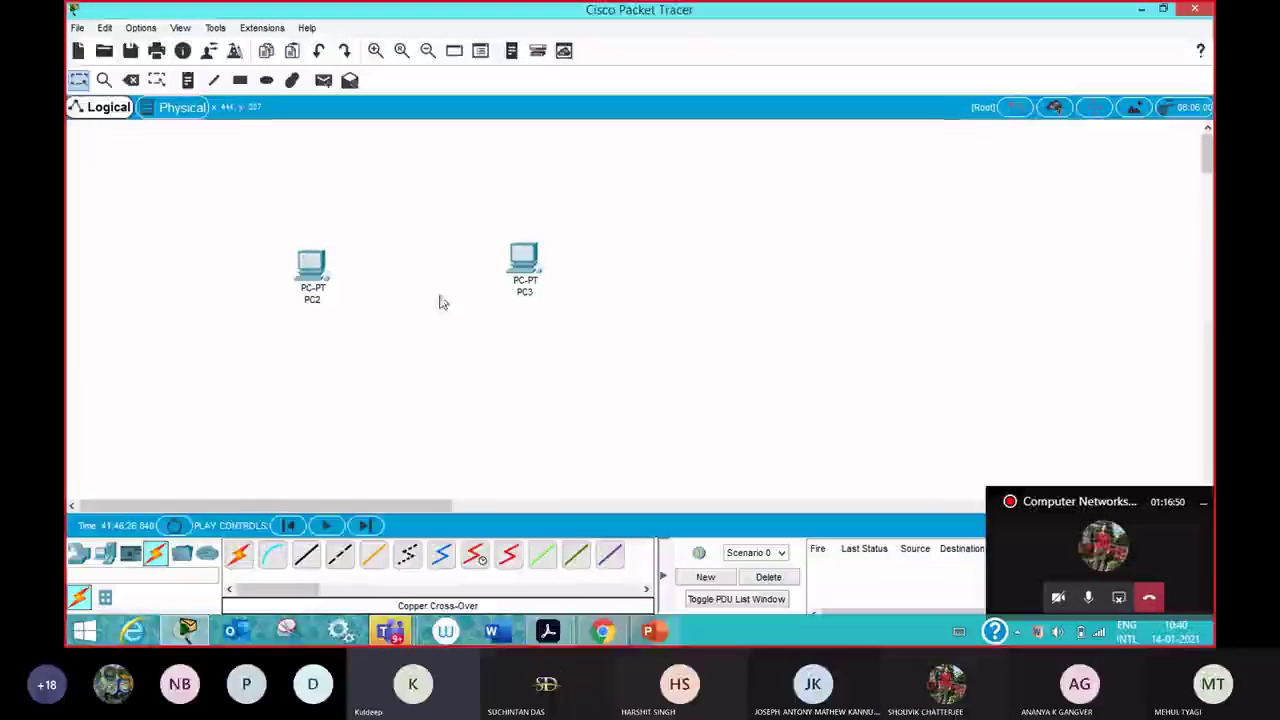
click(156, 556)
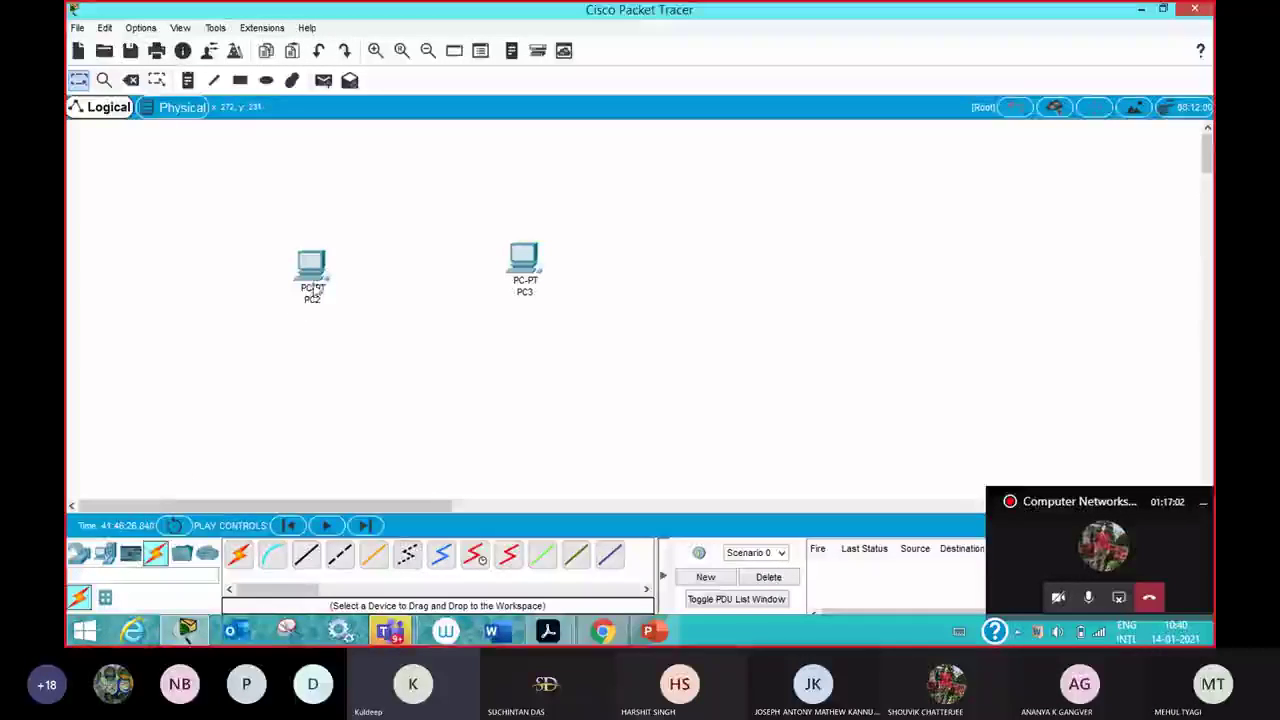
click(312, 265)
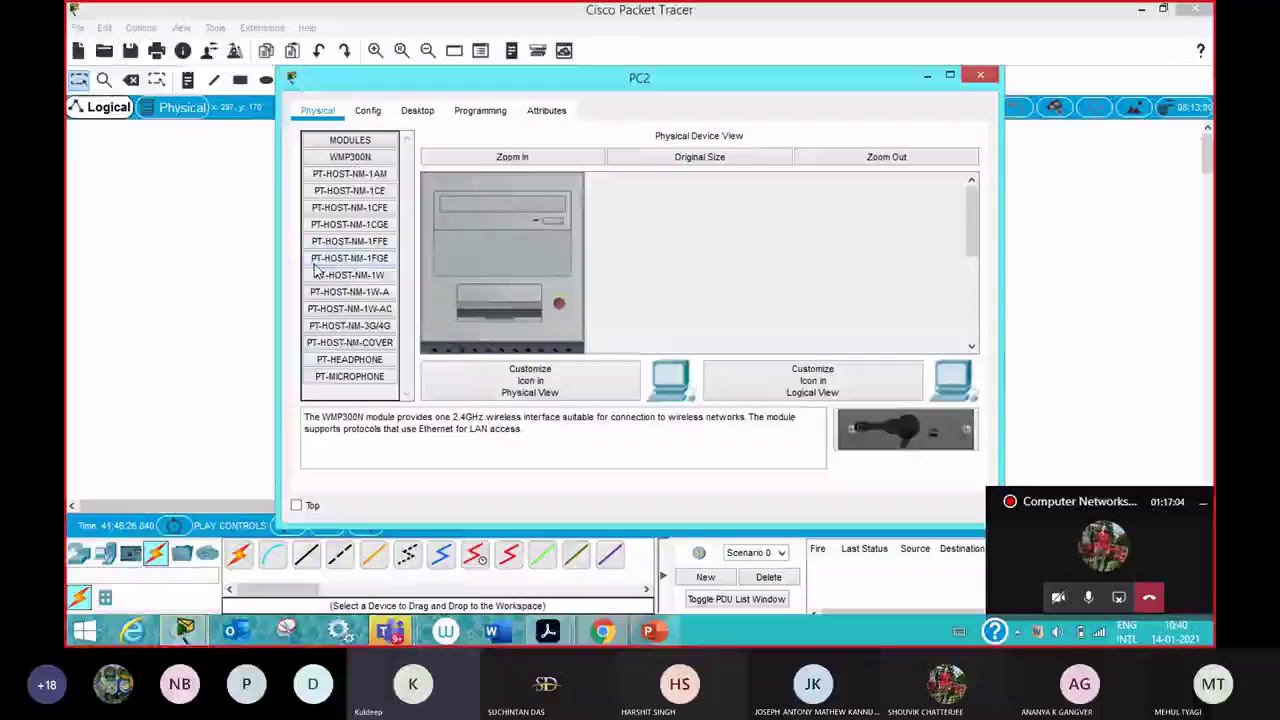
click(980, 75)
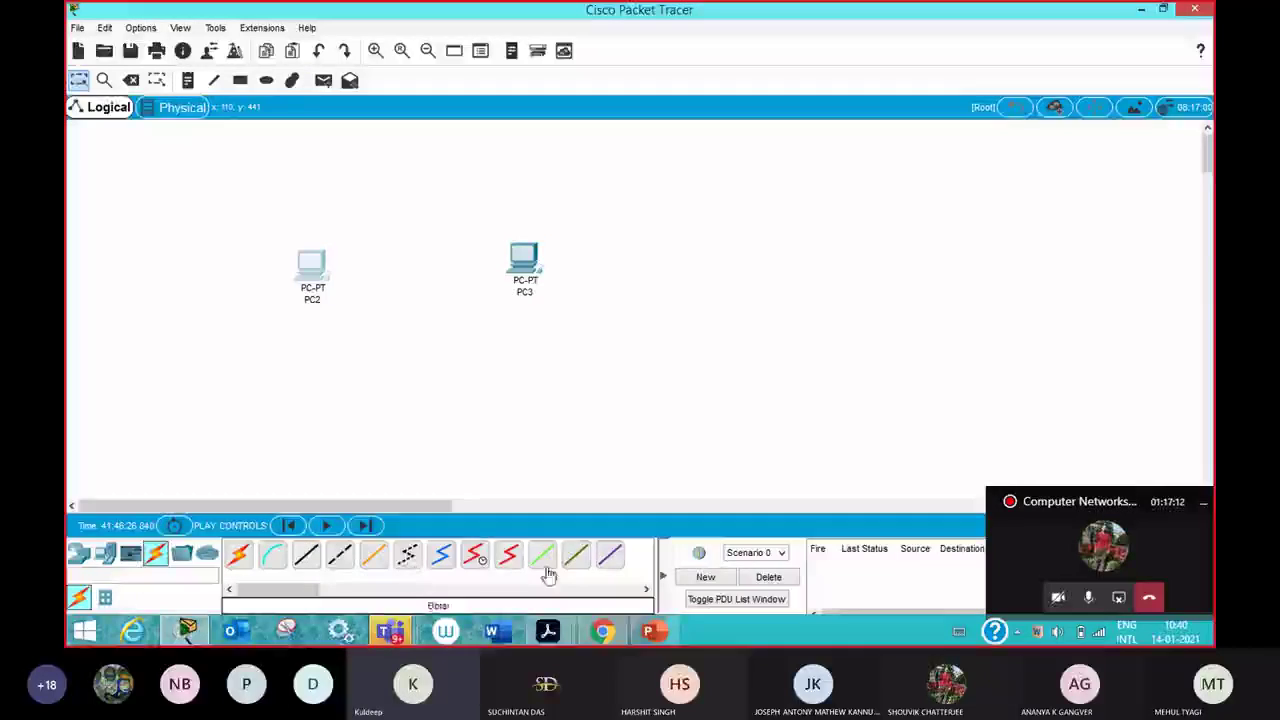
- Connect the FastEthernet0 ports of PC2 and PC3 with a Copper Cross-Over cable and align PC3 level with PC2
click(343, 558)
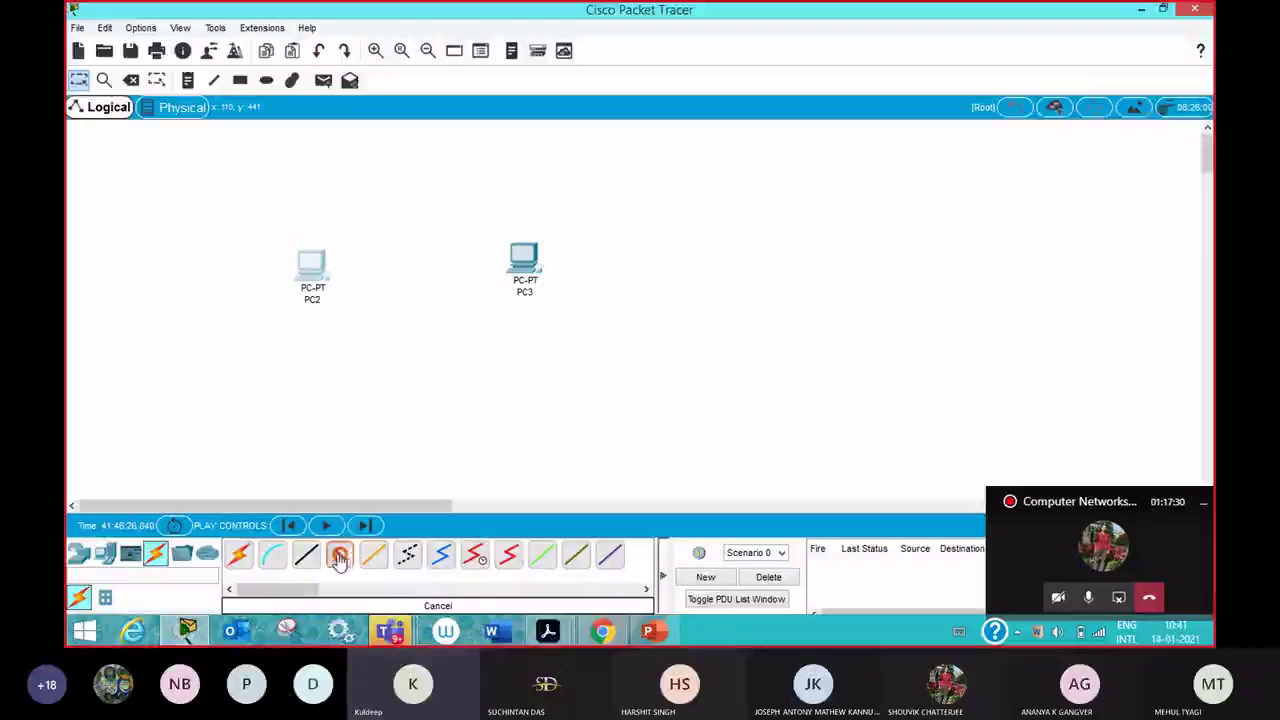
click(312, 266)
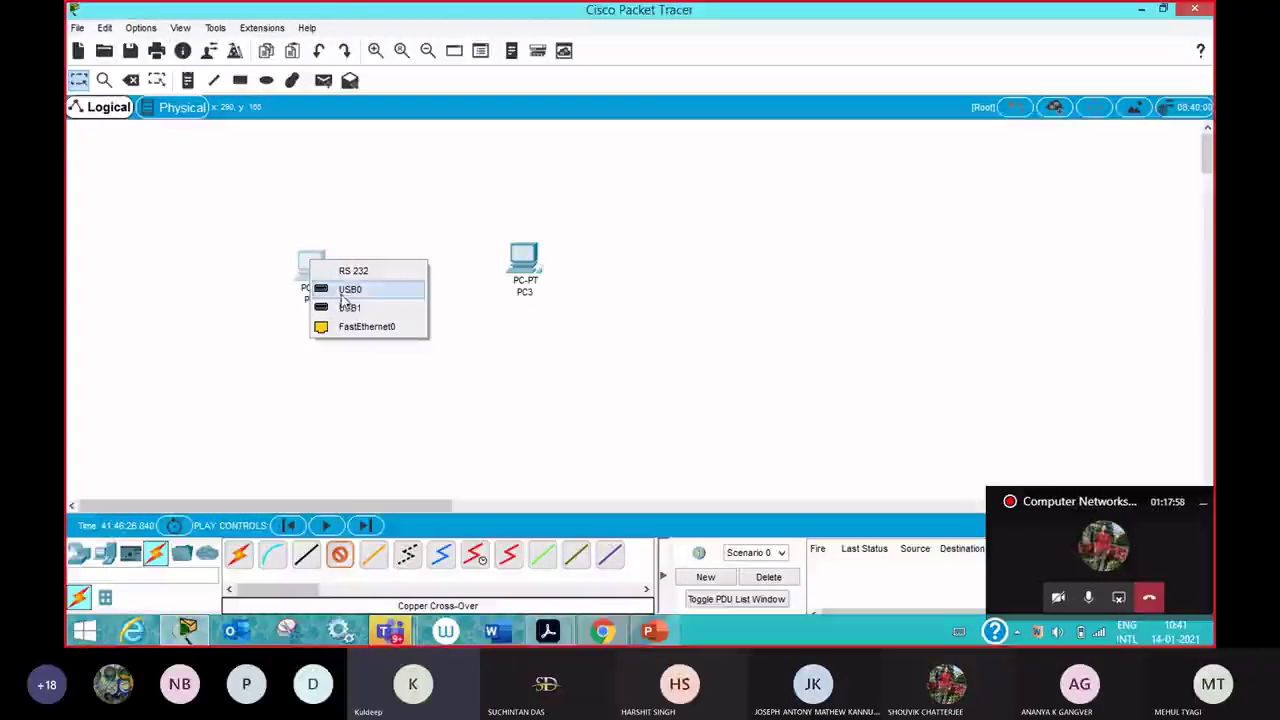
click(366, 330)
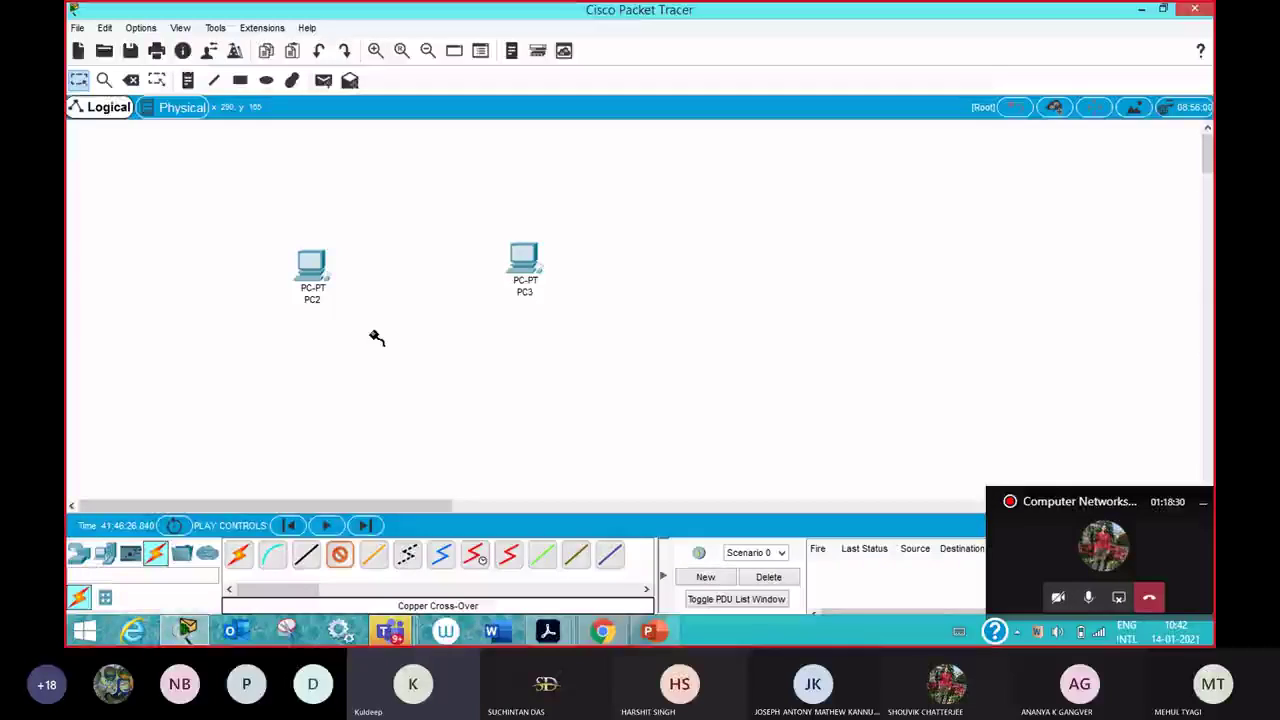
click(311, 264)
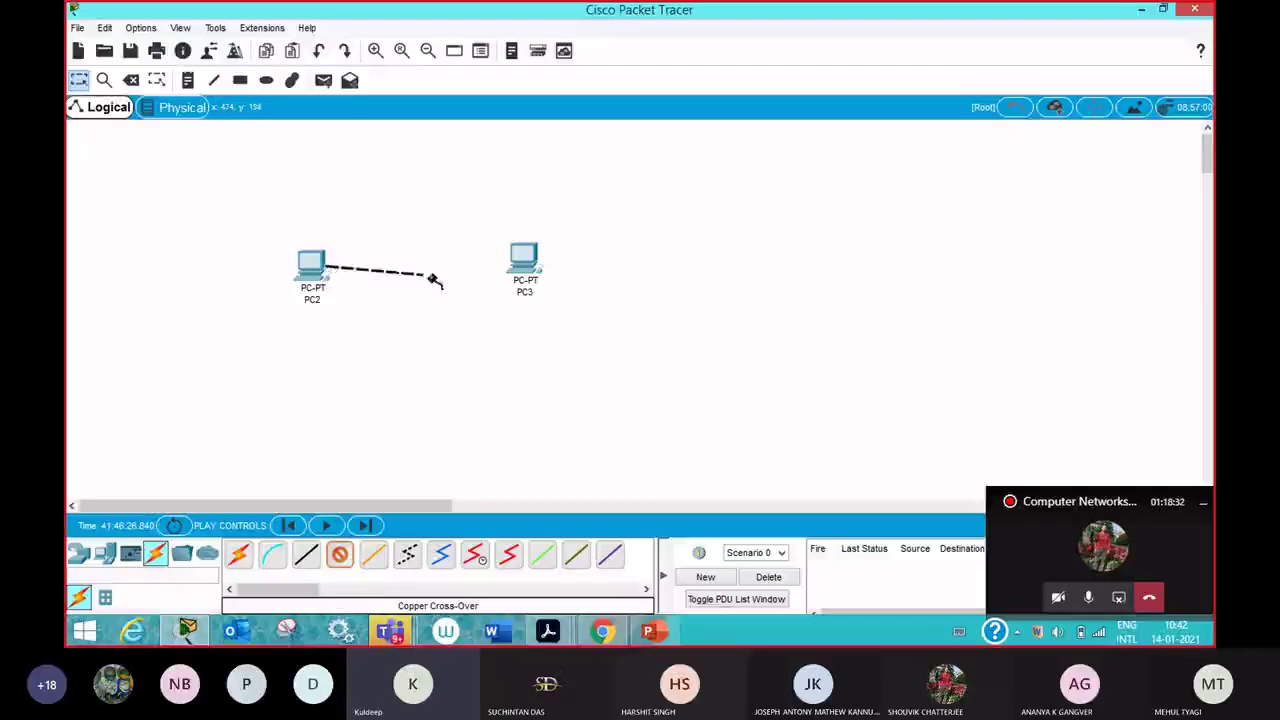
click(522, 262)
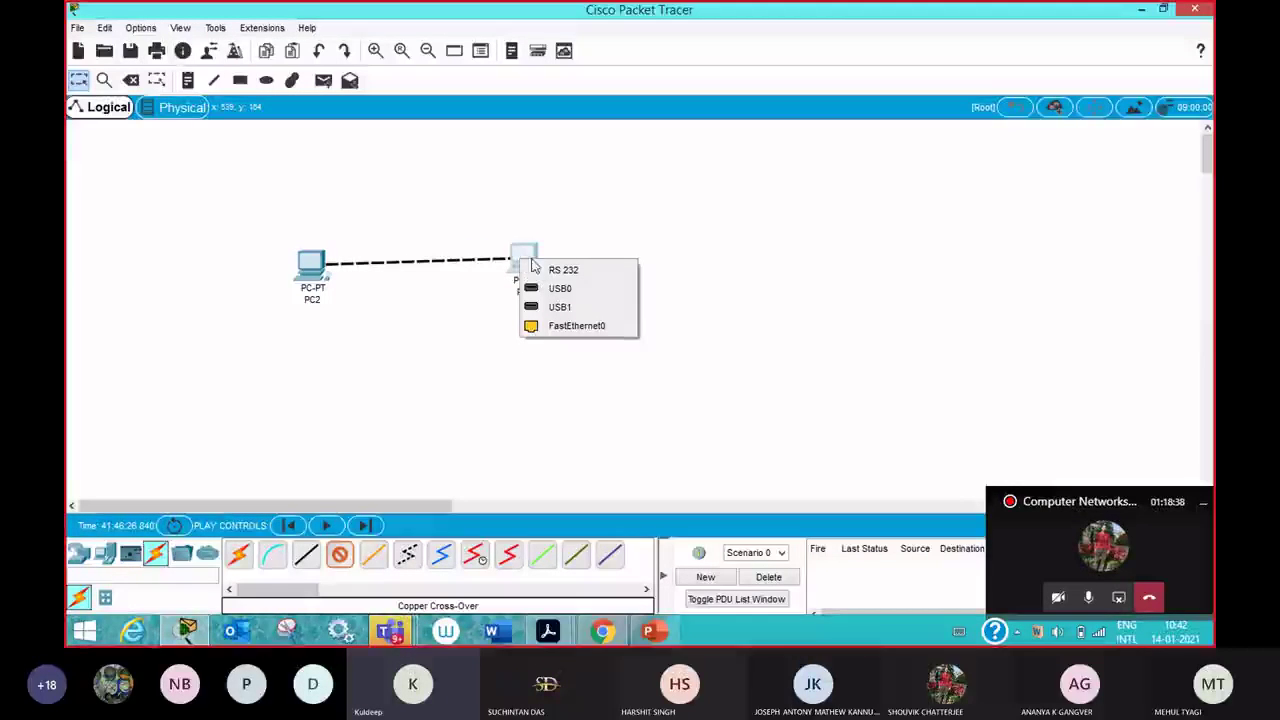
click(580, 326)
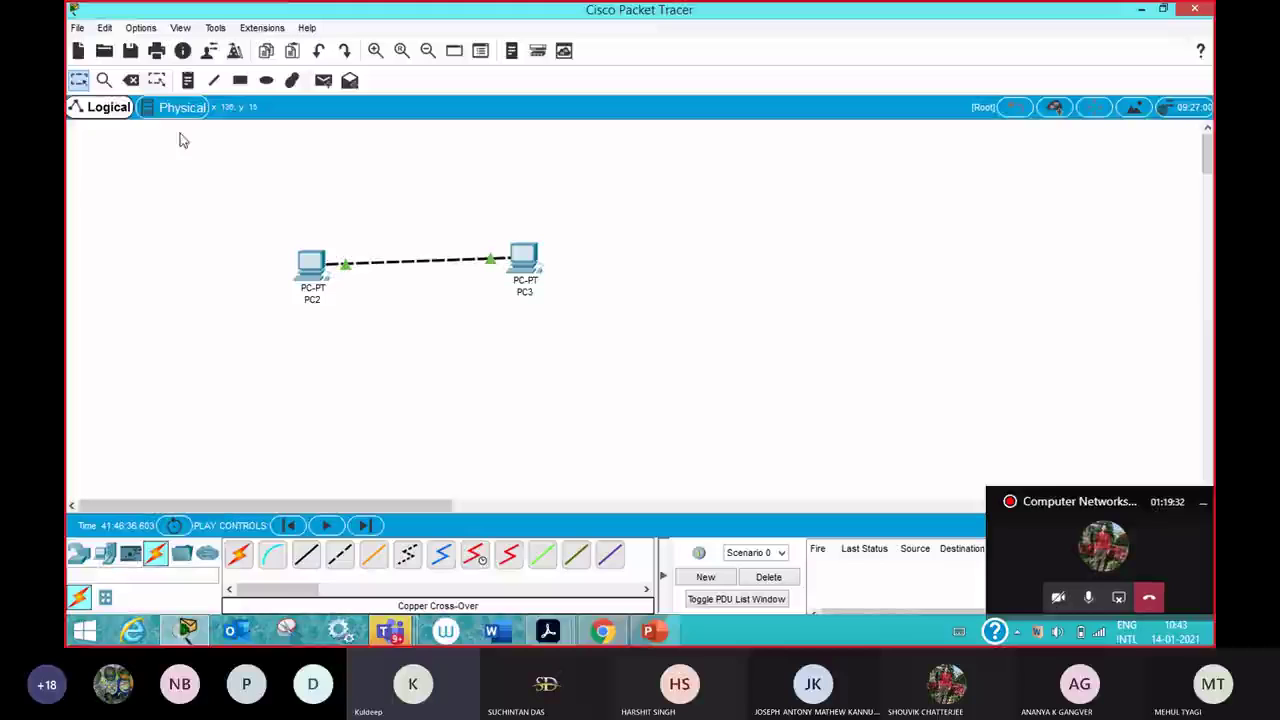
drag(521, 259, 519, 268)
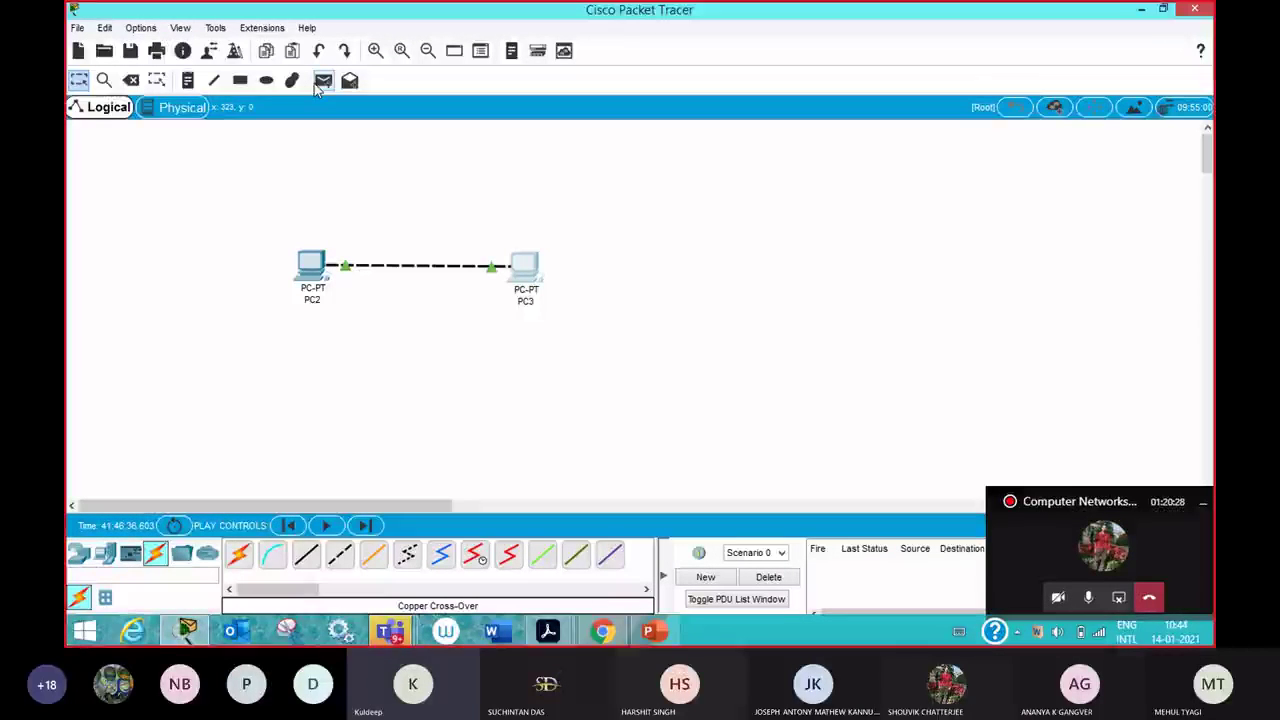
- Try to send a simple PDU from PC2 to PC3, then return to the selection tool
click(324, 82)
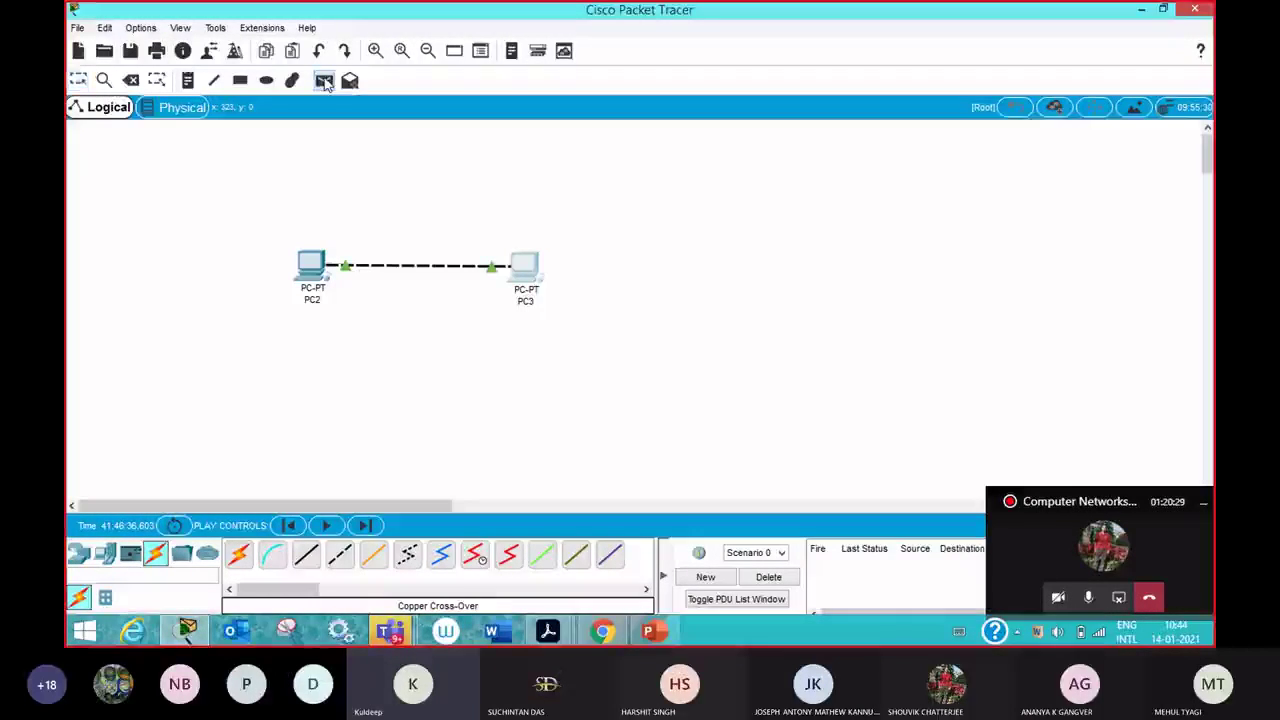
click(318, 266)
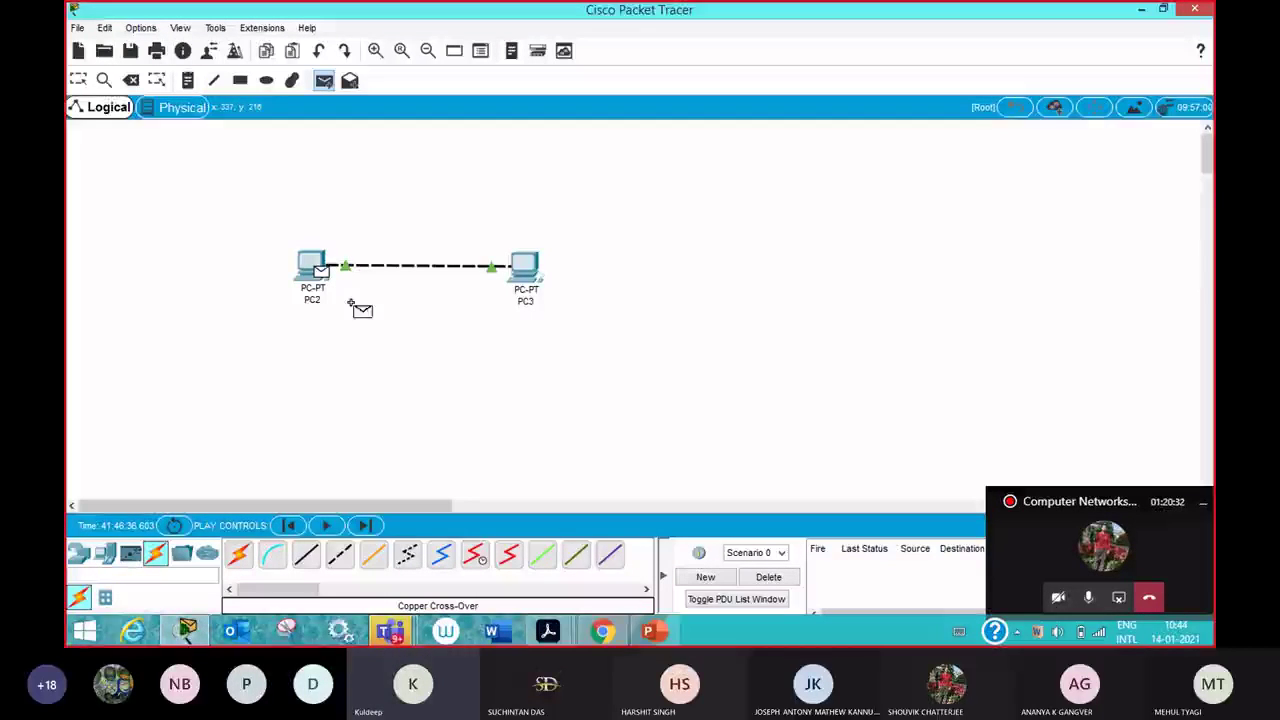
click(527, 270)
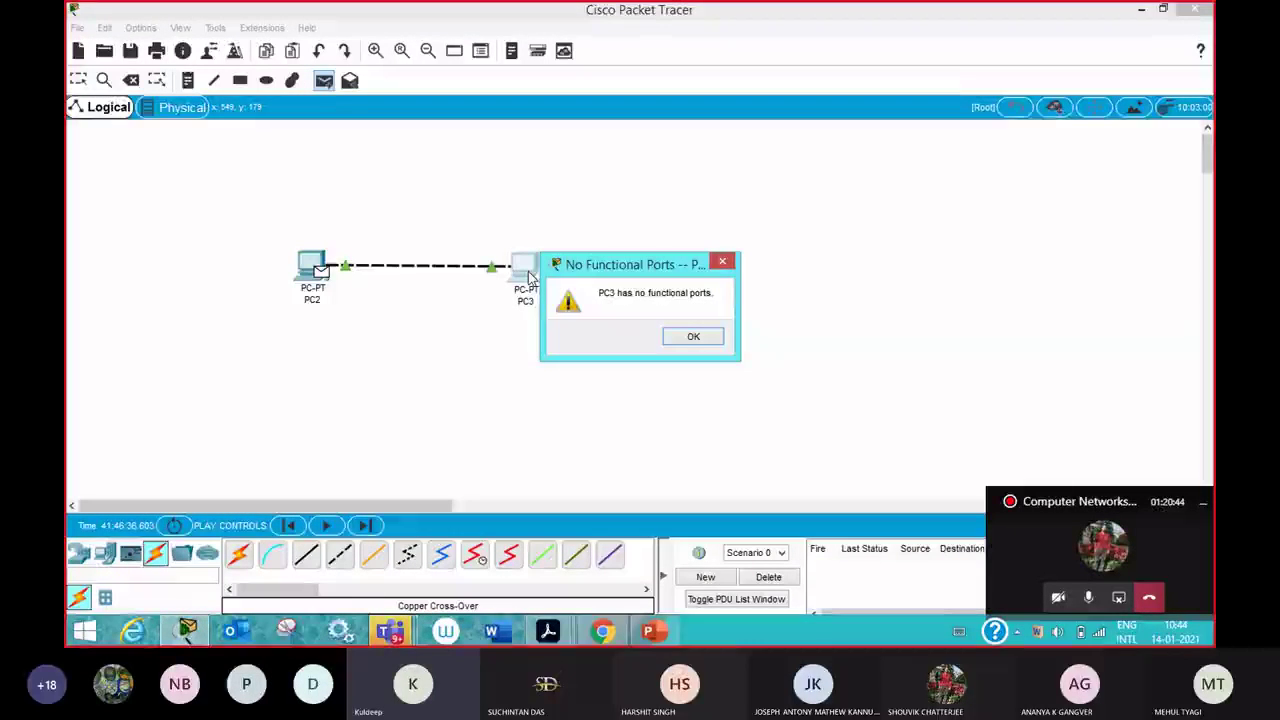
click(722, 263)
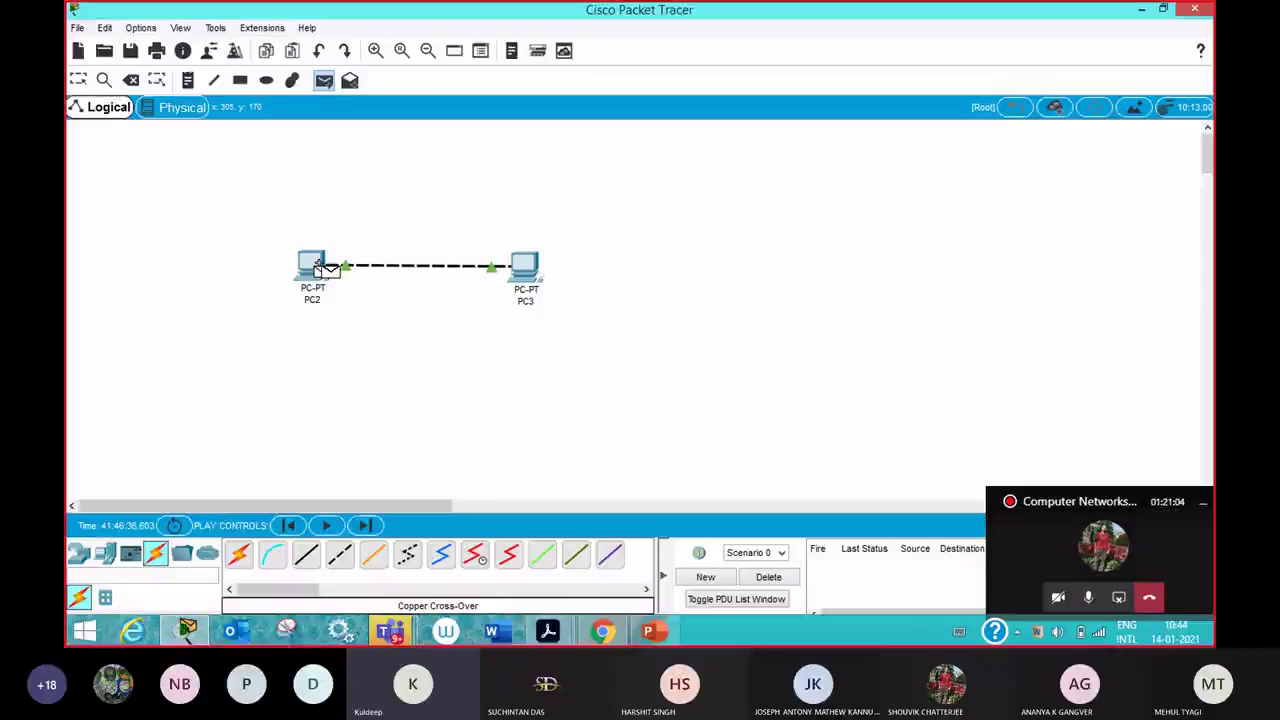
click(308, 268)
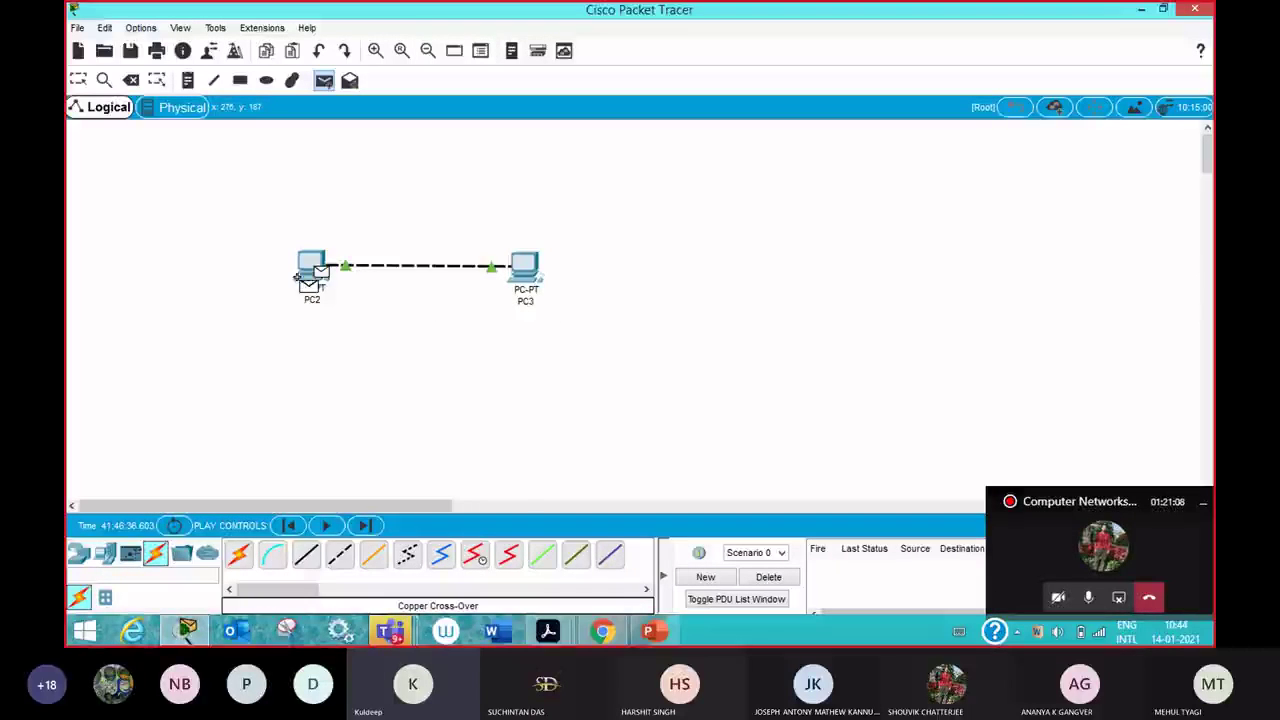
mouse_move(530, 290)
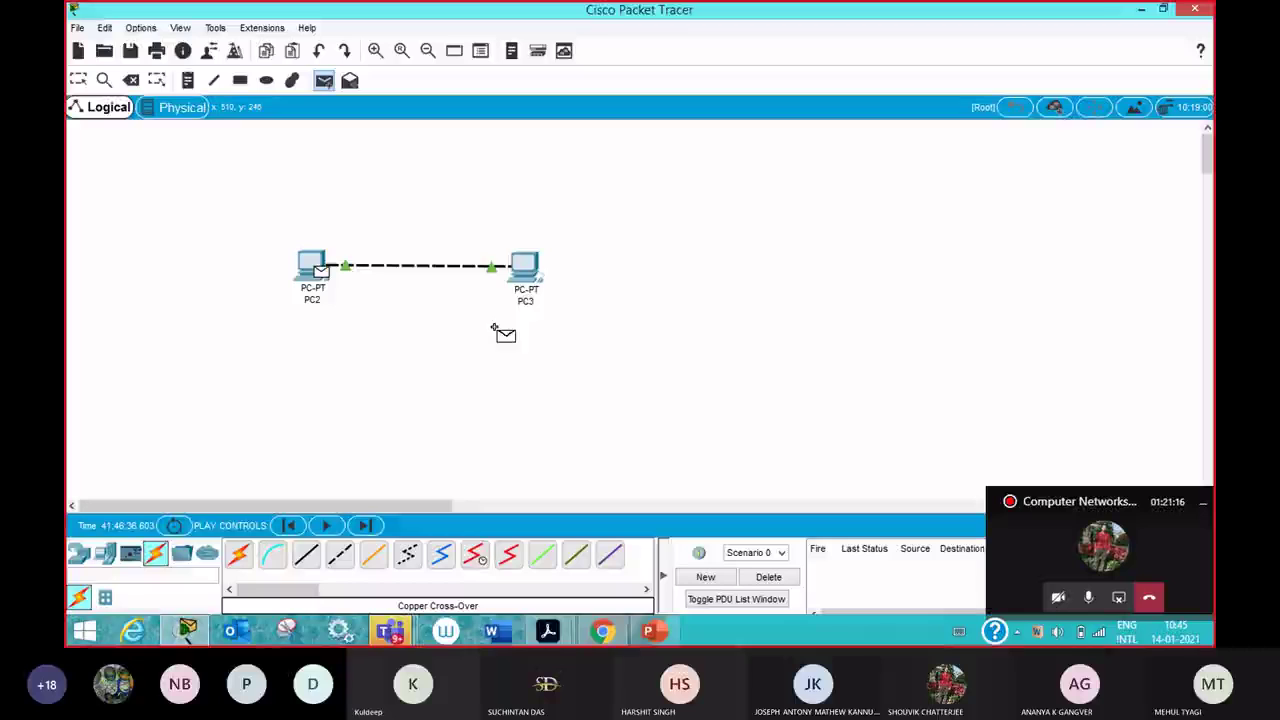
click(82, 84)
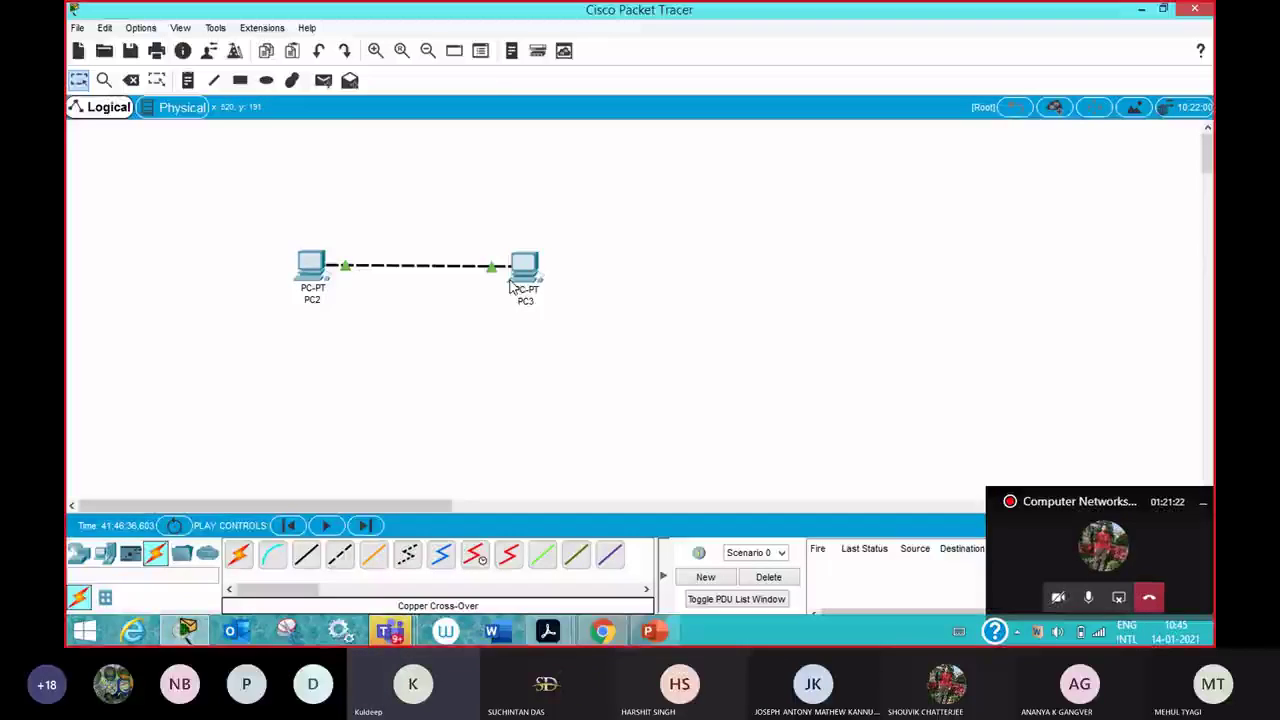
click(313, 272)
drag(511, 86, 724, 57)
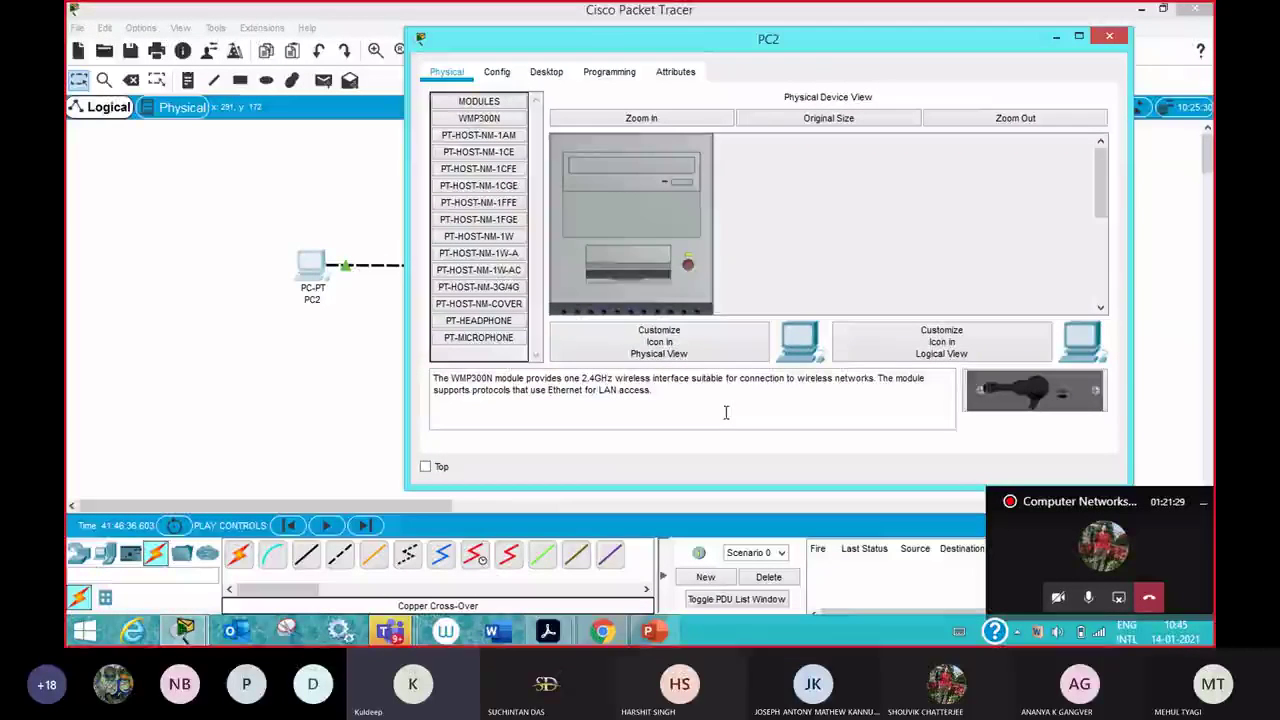
click(547, 72)
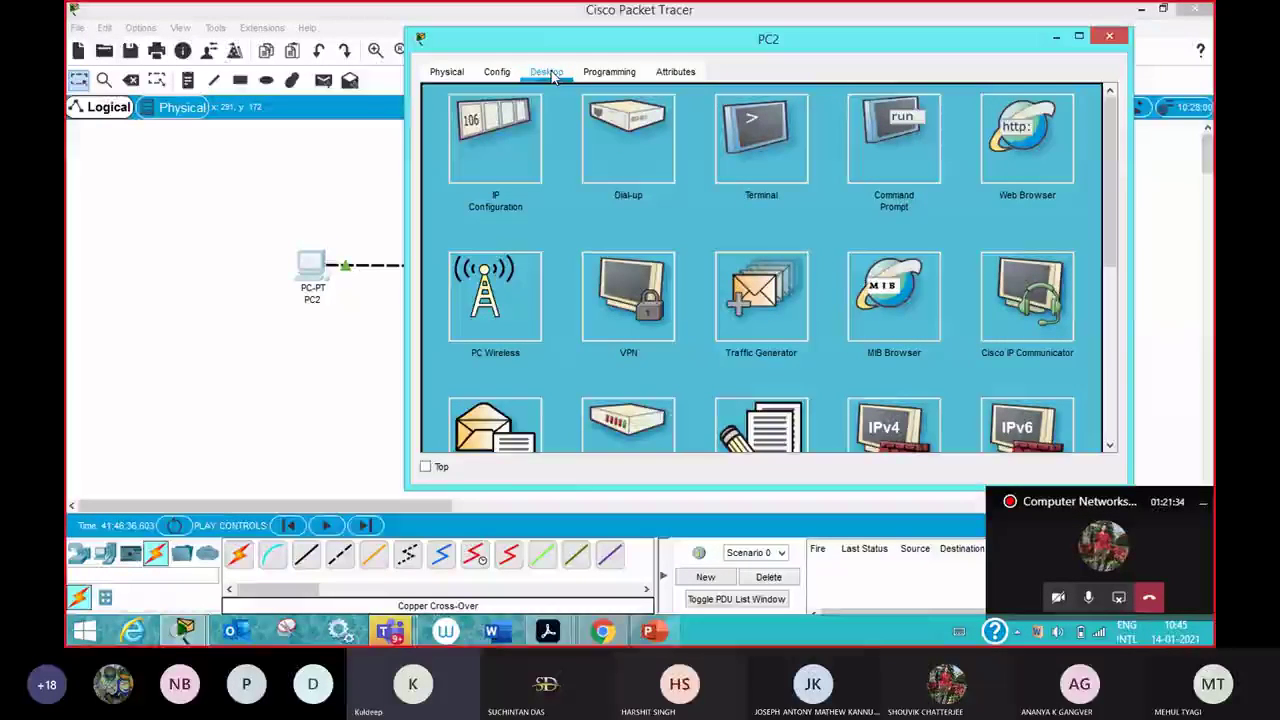
click(498, 158)
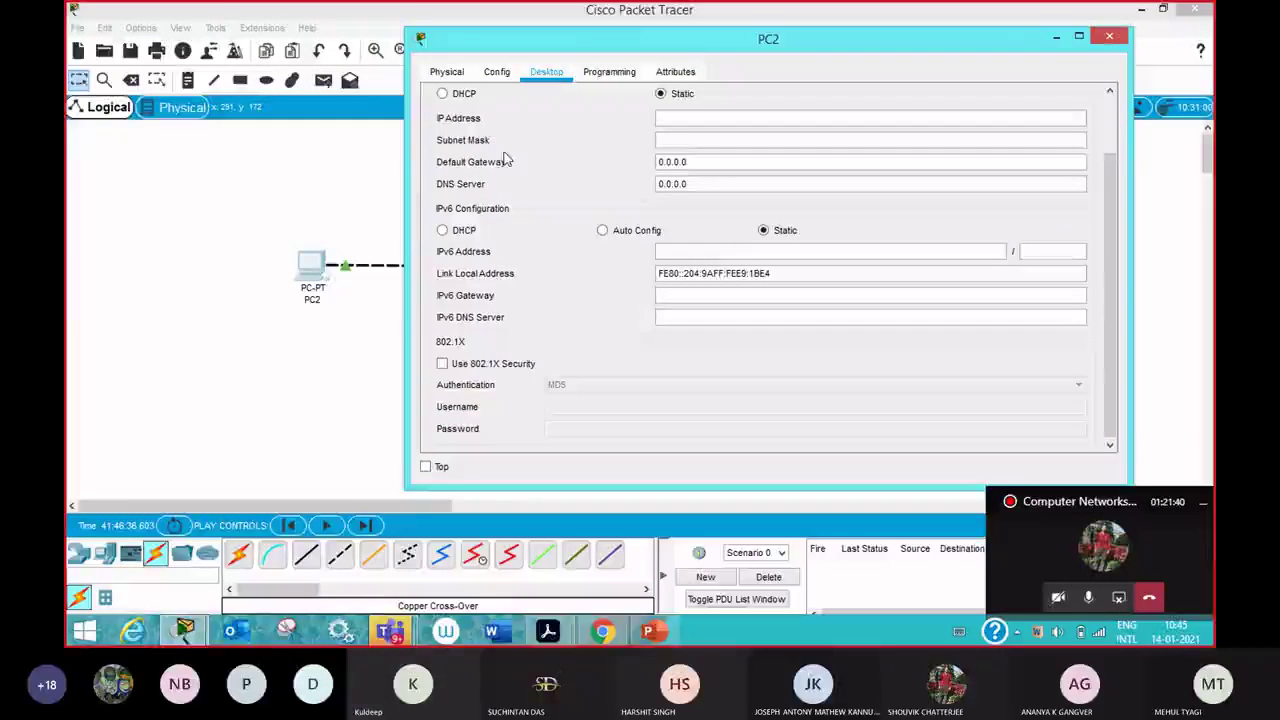
drag(606, 40, 687, 81)
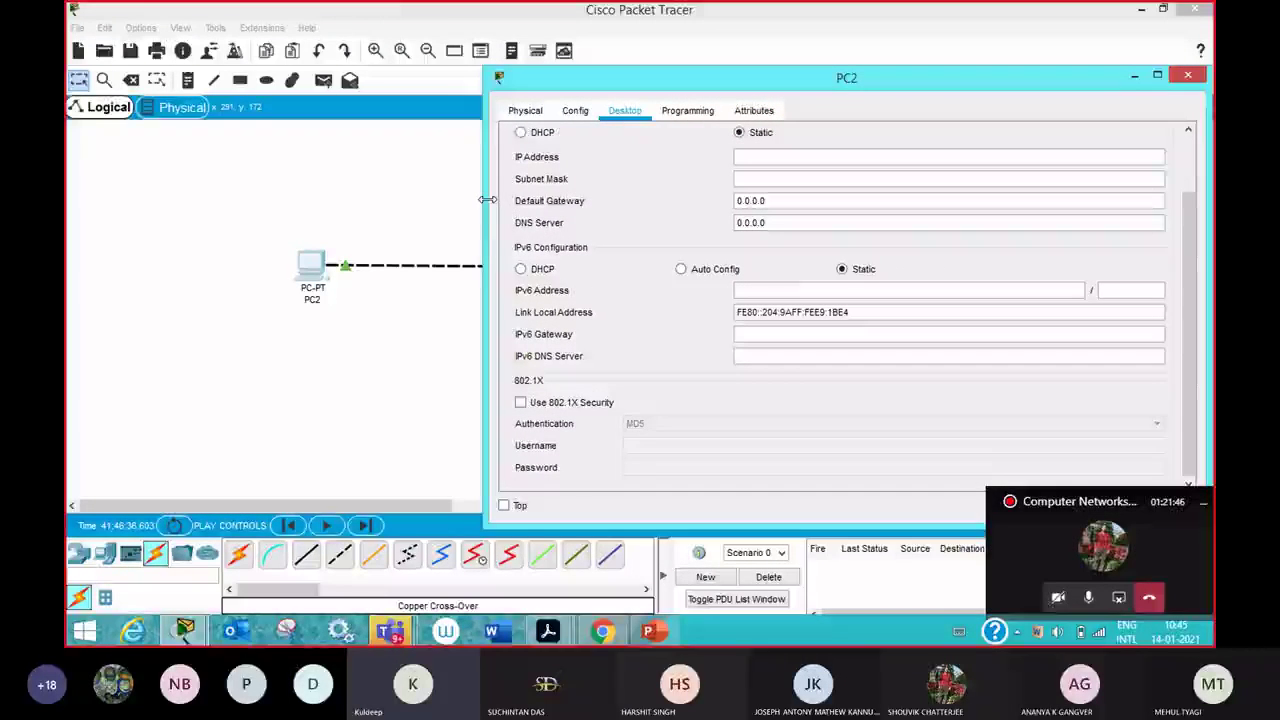
drag(484, 200, 622, 200)
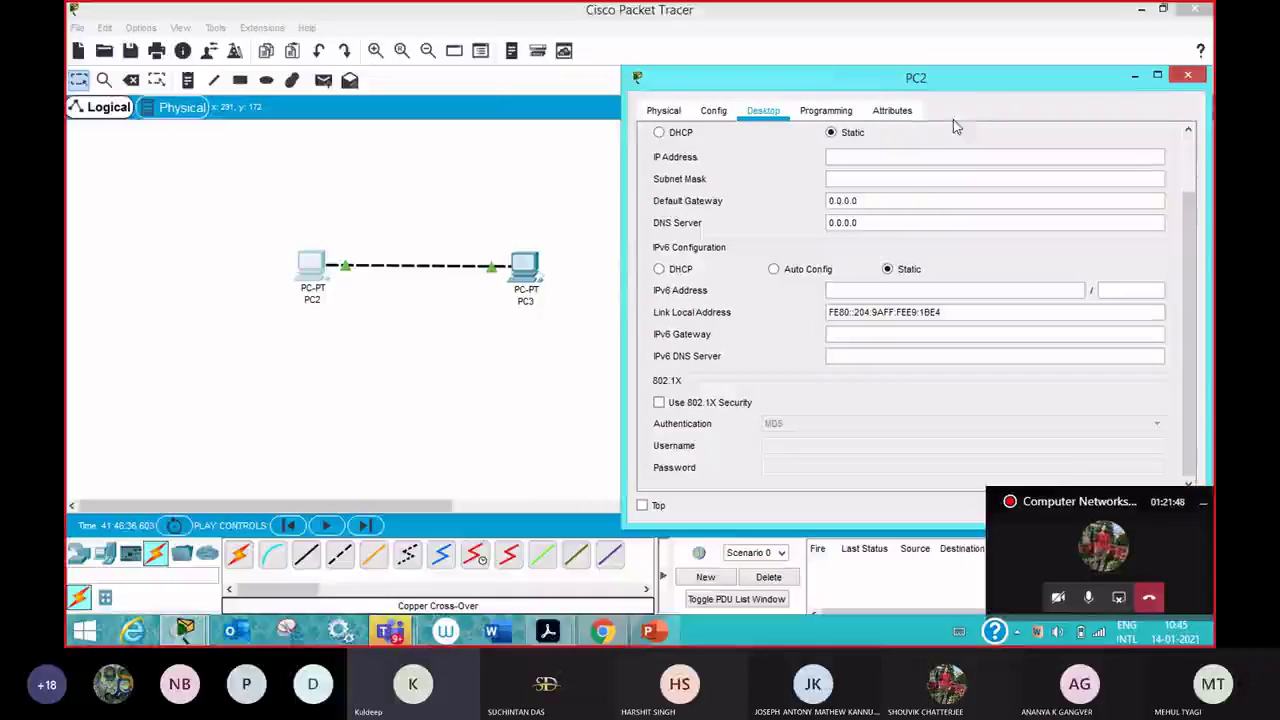
drag(780, 77, 743, 50)
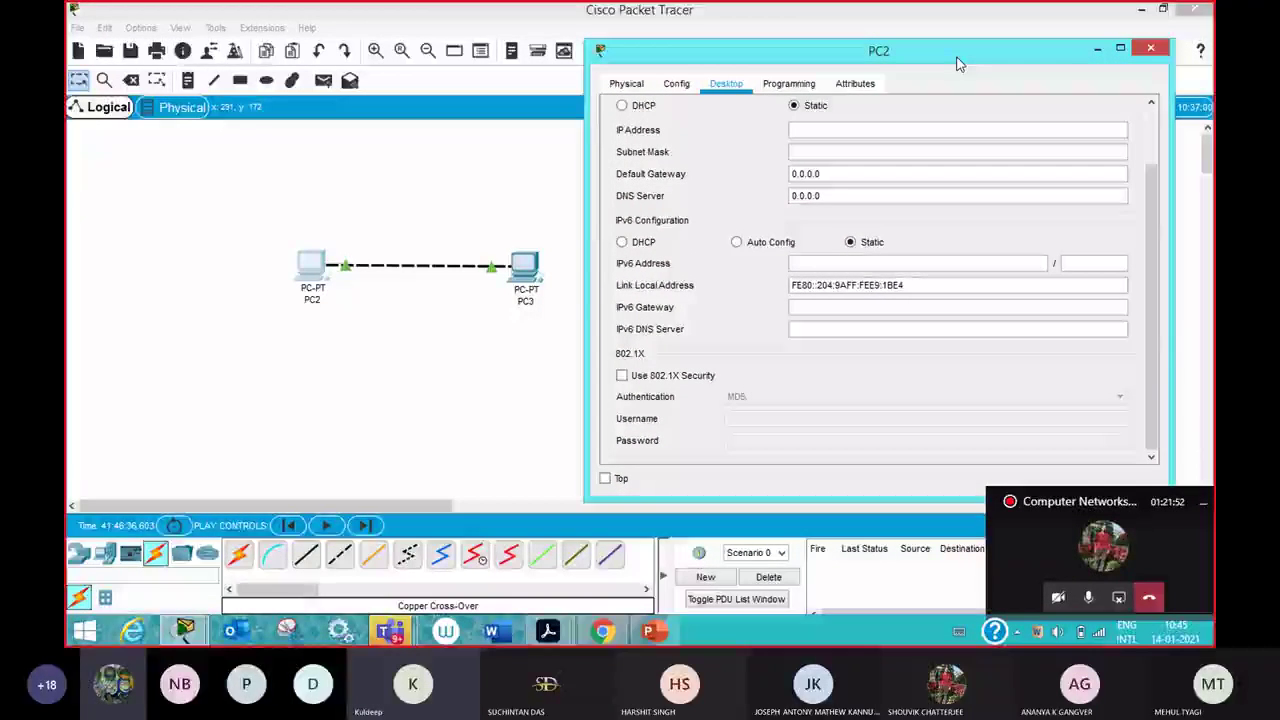
click(1150, 48)
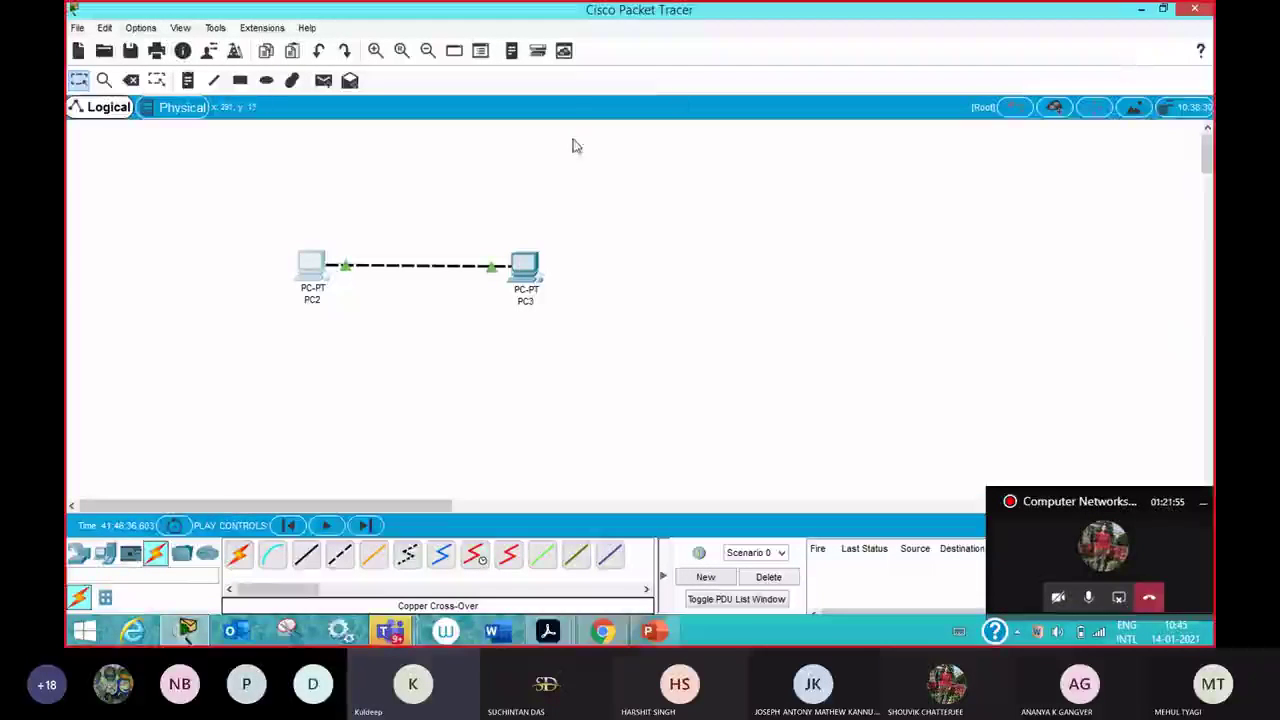
- Open PC2's IP Configuration and enter 192.168.0.5 as its static IPv4 address
click(312, 272)
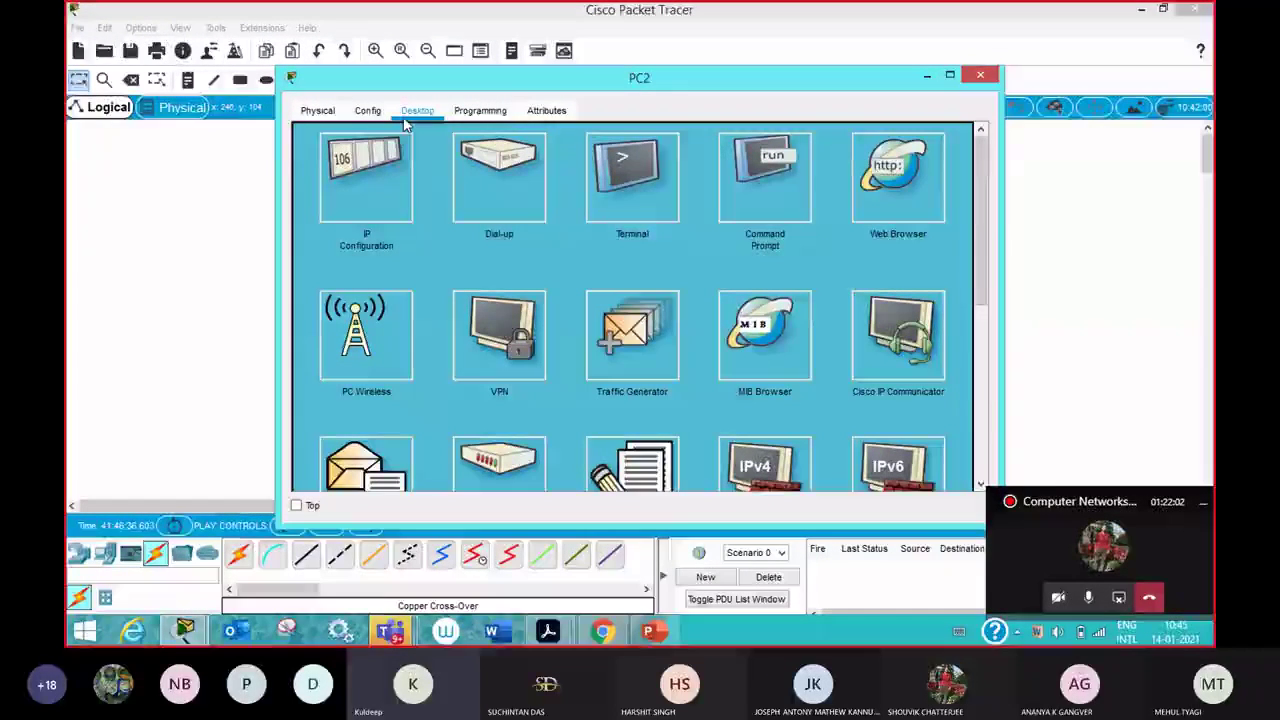
drag(480, 78, 580, 82)
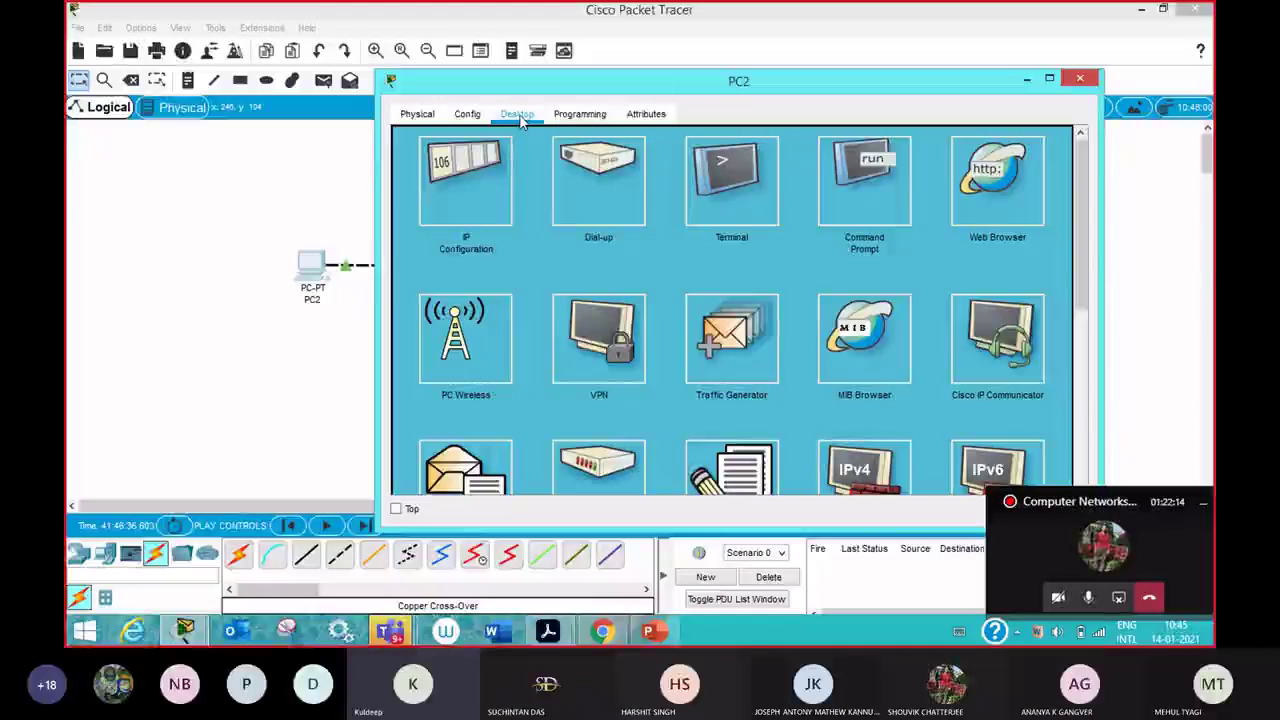
click(468, 208)
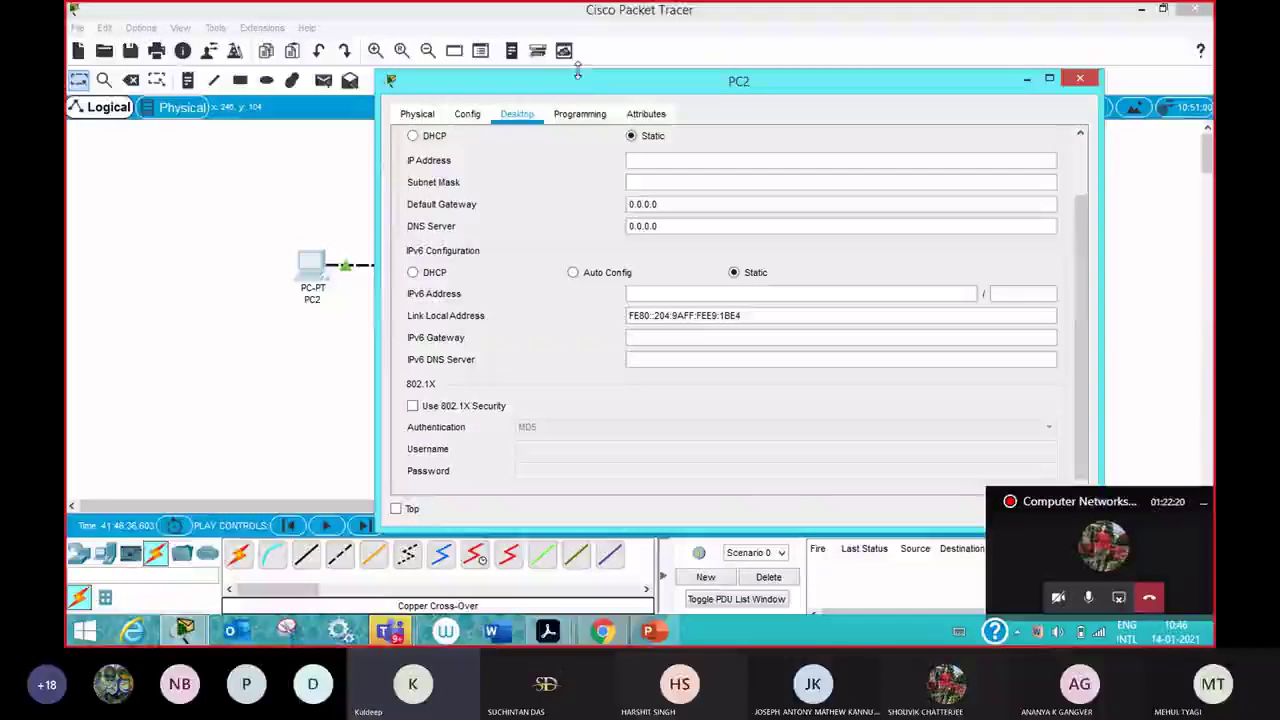
drag(598, 90, 463, 55)
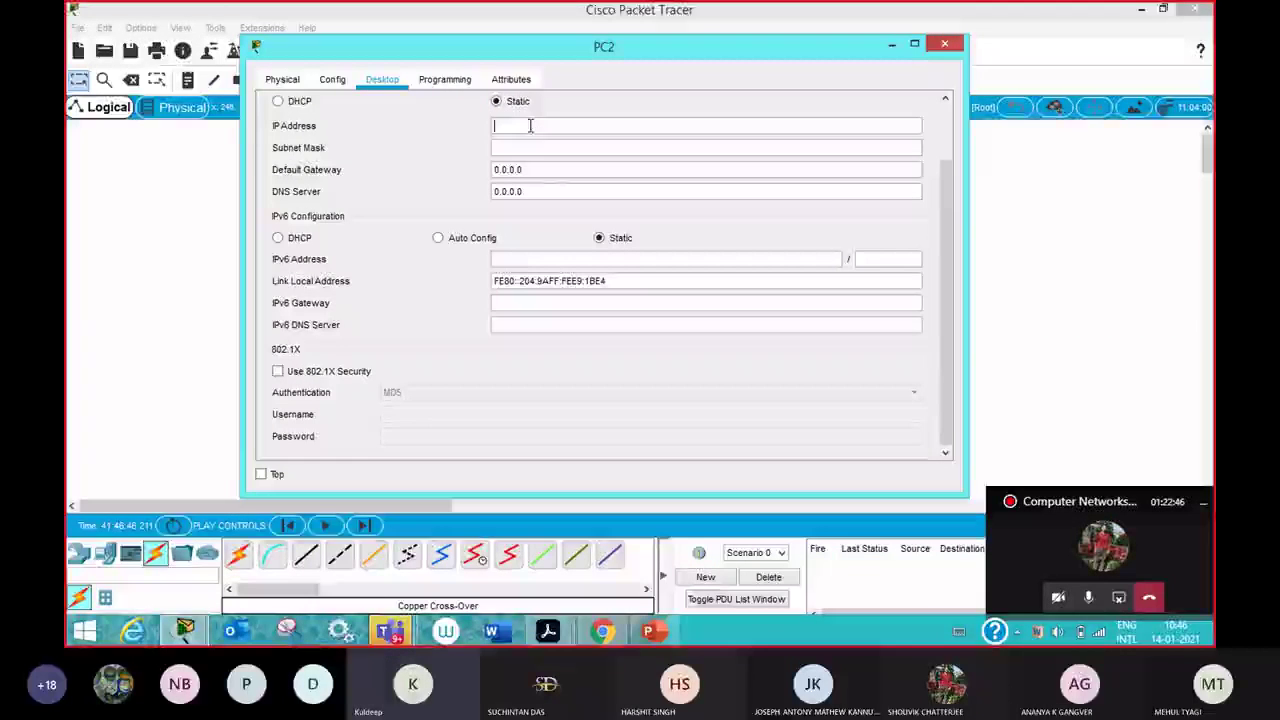
drag(540, 46, 570, 74)
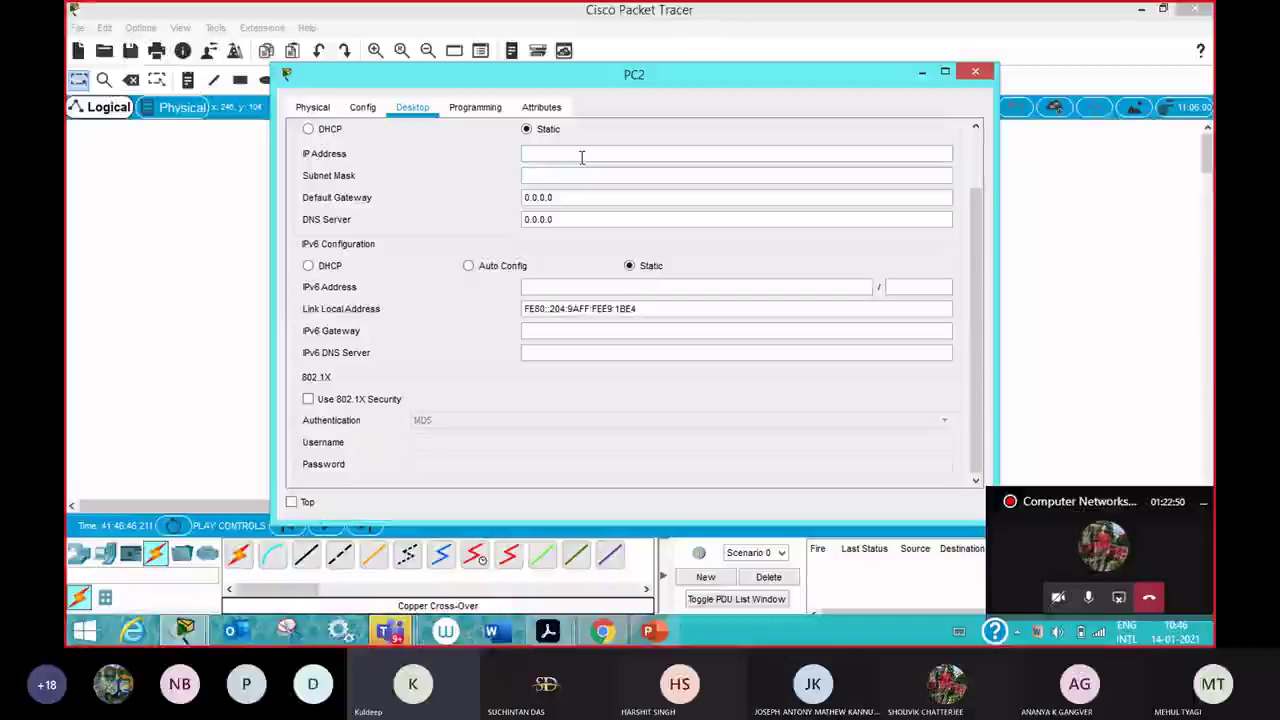
text(192.1)
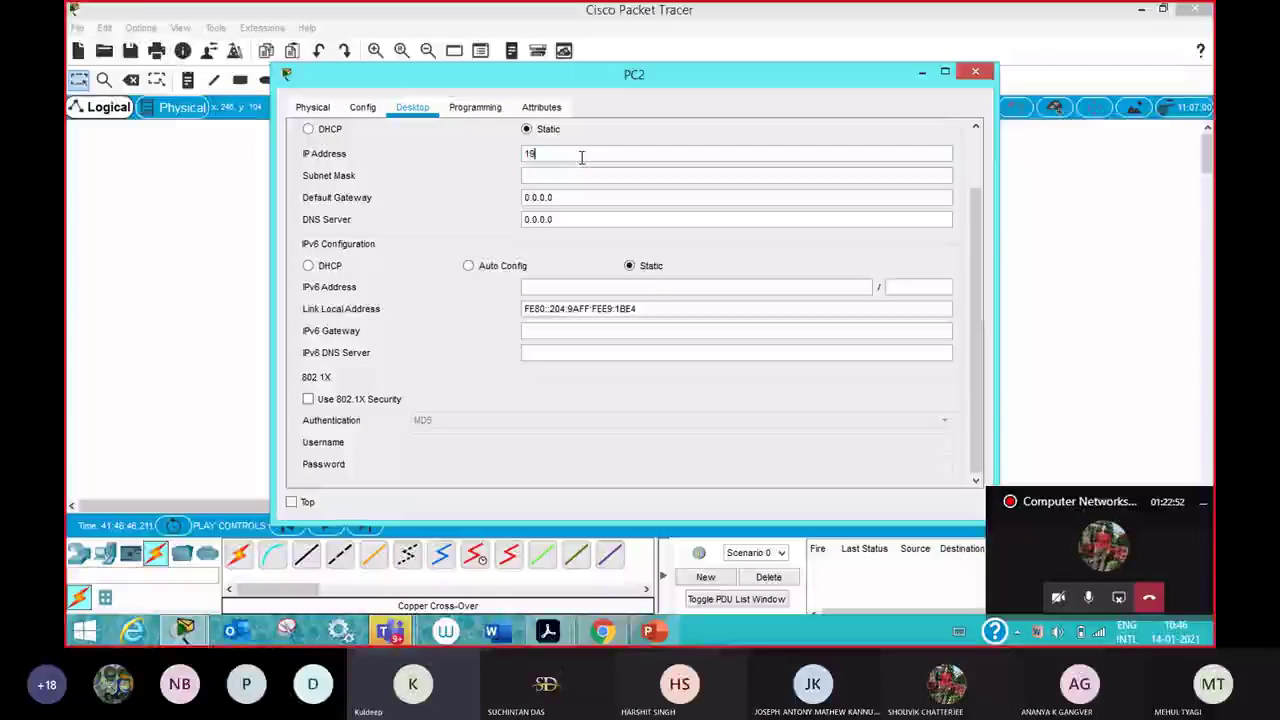
text(68.0.5)
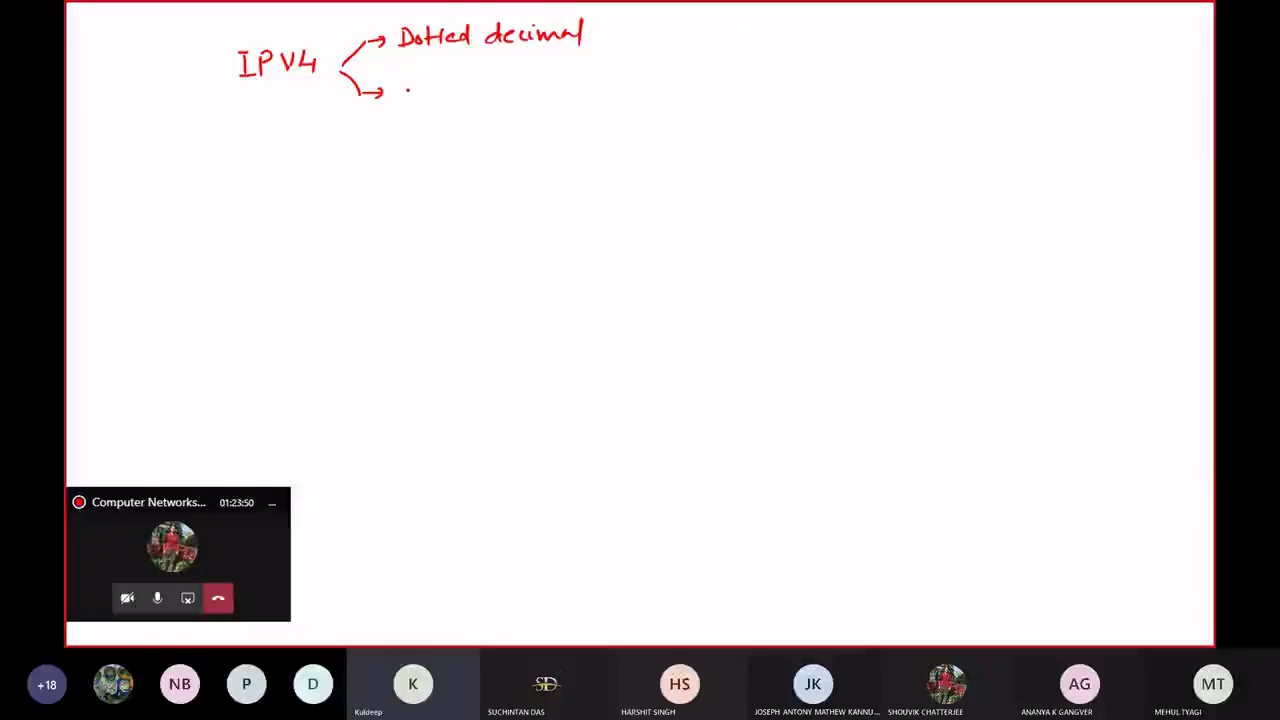
- On the whiteboard, write "Binary" at the second IPV4 branch and put a check mark beside "Dotted decimal"
mouse_move(409, 84)
mouse_down()
mouse_move(424, 100)
mouse_move(484, 96)
mouse_move(486, 112)
mouse_up()
click(600, 30)
drag(600, 32, 626, 26)
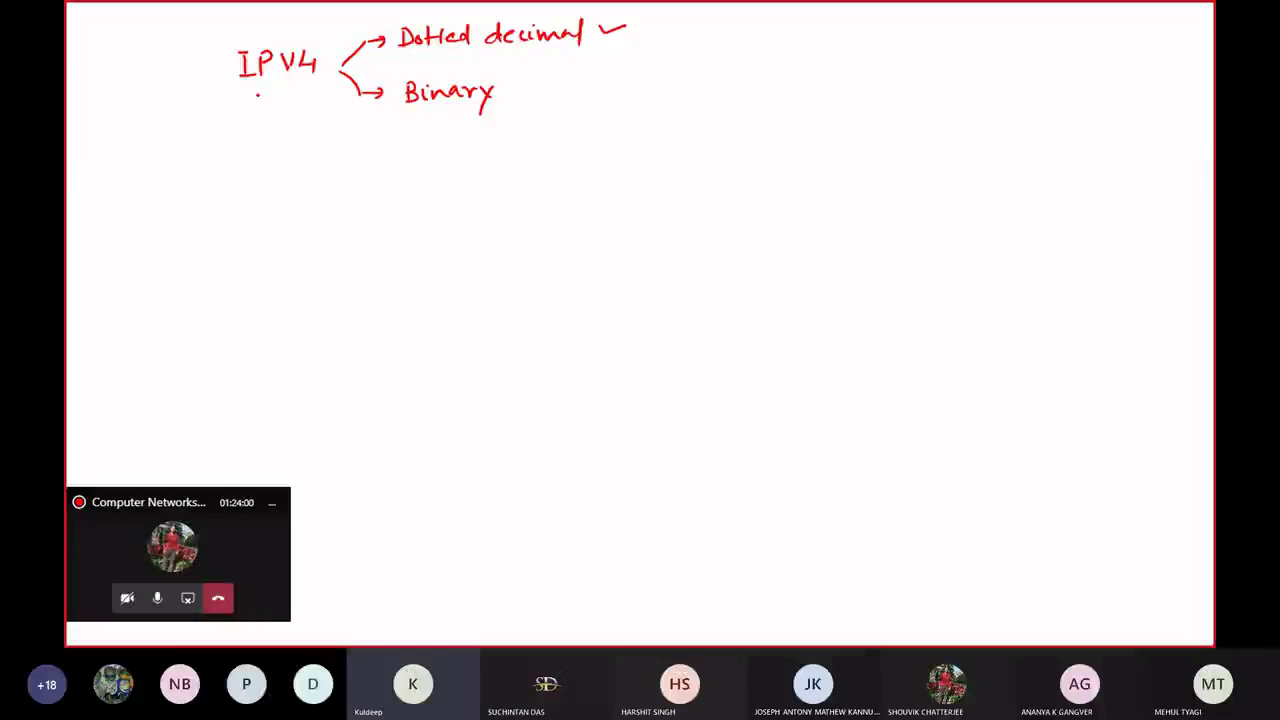
- Write "32 bit" with an arrow beneath IPV4, and 2 to the power 32 with another arrow beneath it
mouse_move(272, 85)
mouse_down()
mouse_move(230, 133)
mouse_move(275, 121)
mouse_move(304, 133)
mouse_move(311, 118)
mouse_up()
click(252, 120)
click(293, 116)
click(240, 141)
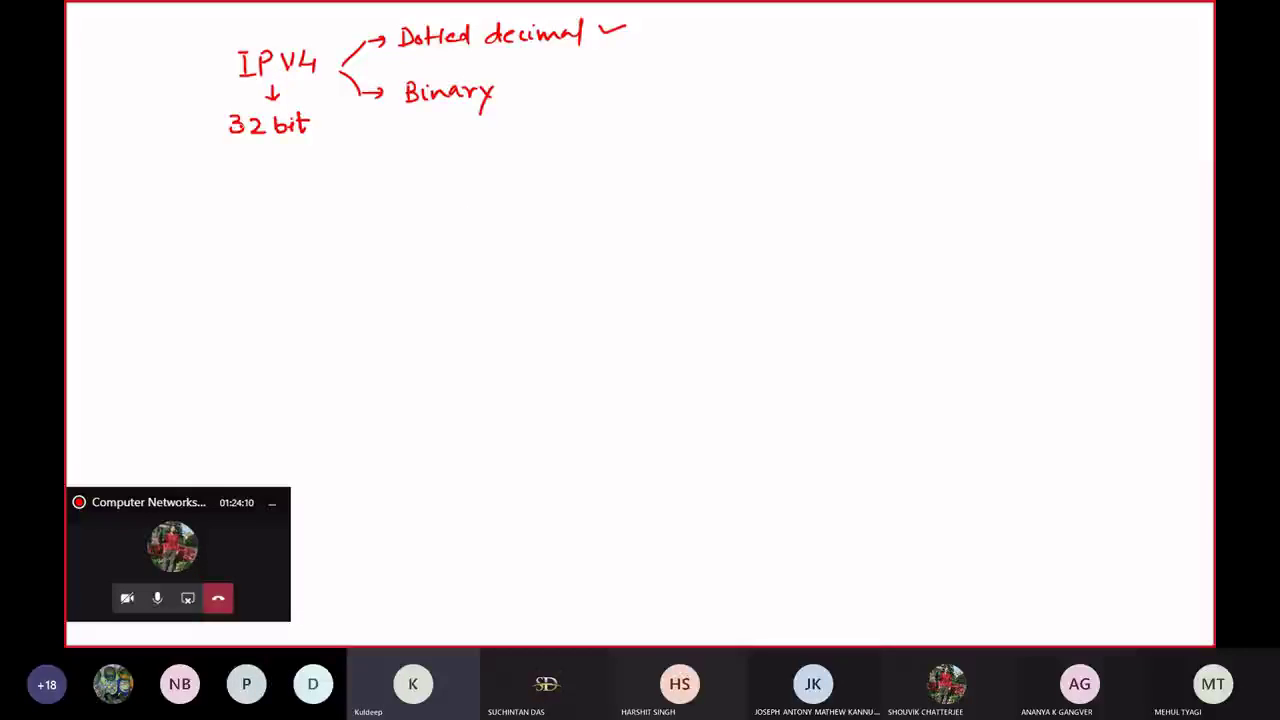
mouse_move(268, 145)
mouse_down()
mouse_move(254, 203)
mouse_move(252, 180)
mouse_move(277, 183)
mouse_up()
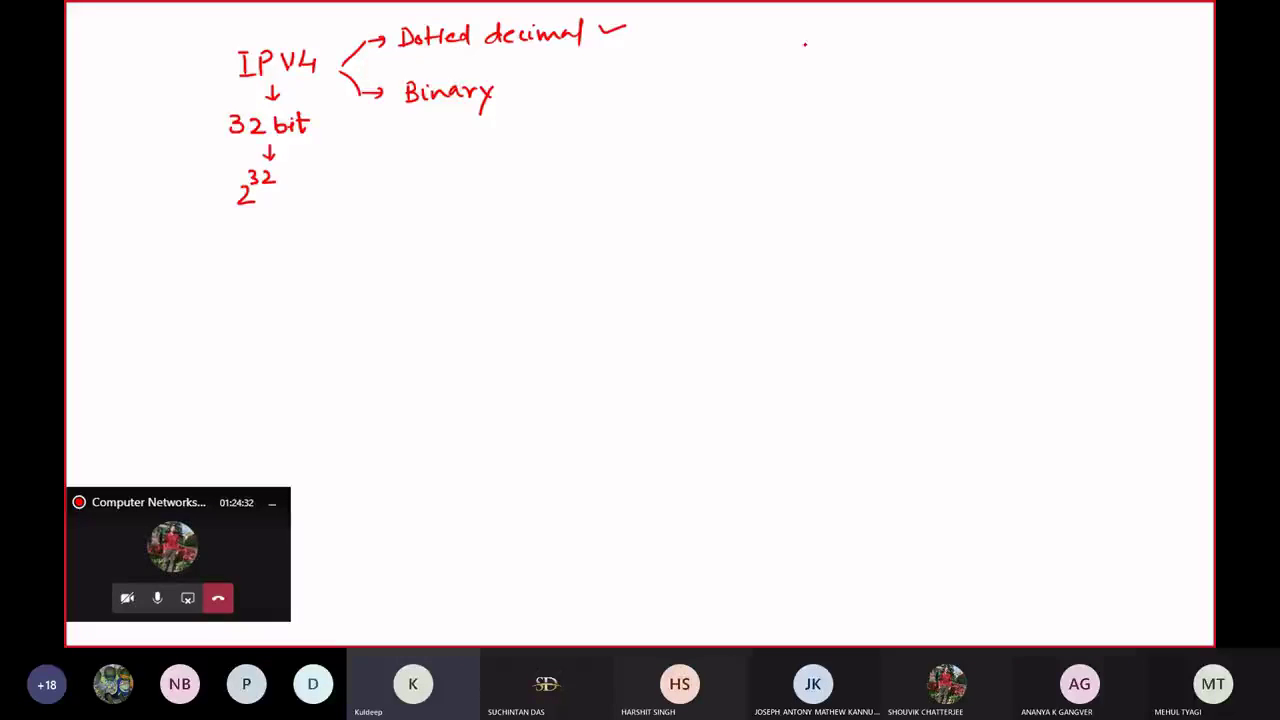
- Write a column listing Class A and Class B, followed by C, D and E with ditto marks in front
mouse_move(849, 36)
mouse_down()
mouse_move(842, 54)
mouse_move(891, 53)
mouse_move(916, 34)
mouse_move(924, 54)
mouse_up()
drag(851, 80, 859, 97)
drag(871, 88, 891, 96)
mouse_move(908, 80)
mouse_down()
mouse_move(913, 238)
mouse_move(927, 214)
mouse_up()
drag(914, 226, 928, 236)
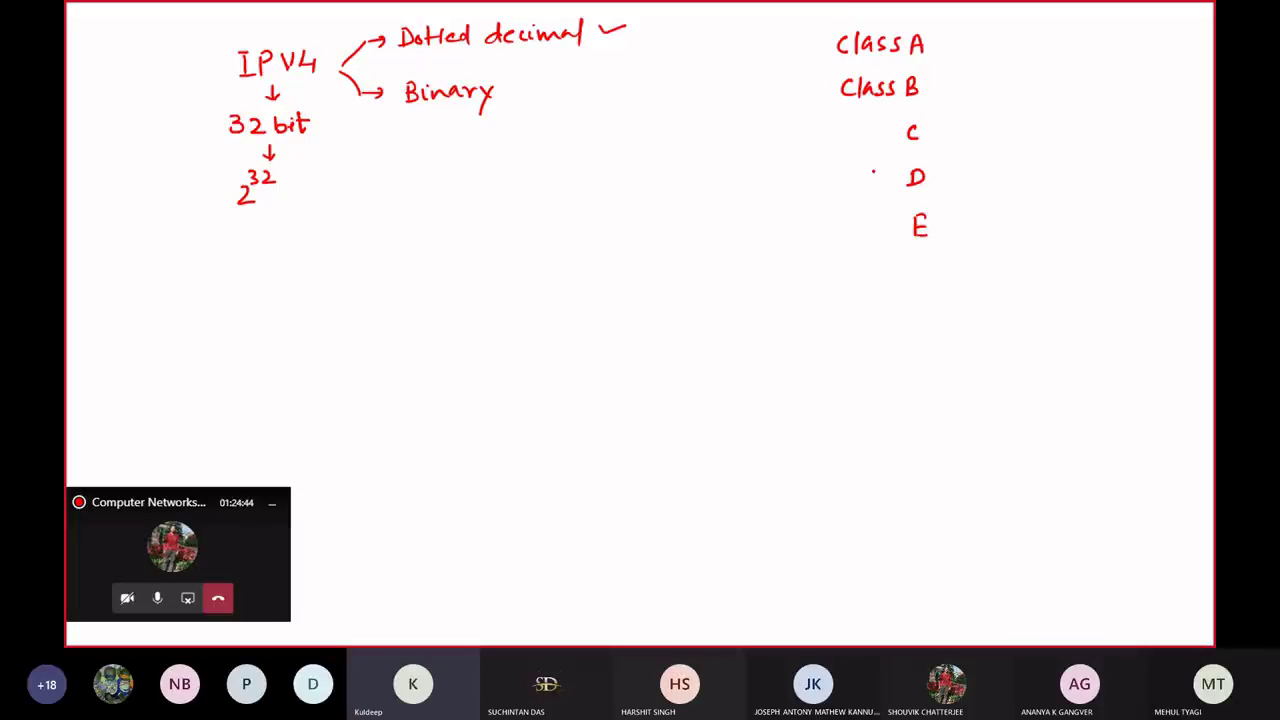
drag(857, 128, 857, 134)
drag(856, 177, 866, 232)
drag(871, 226, 871, 231)
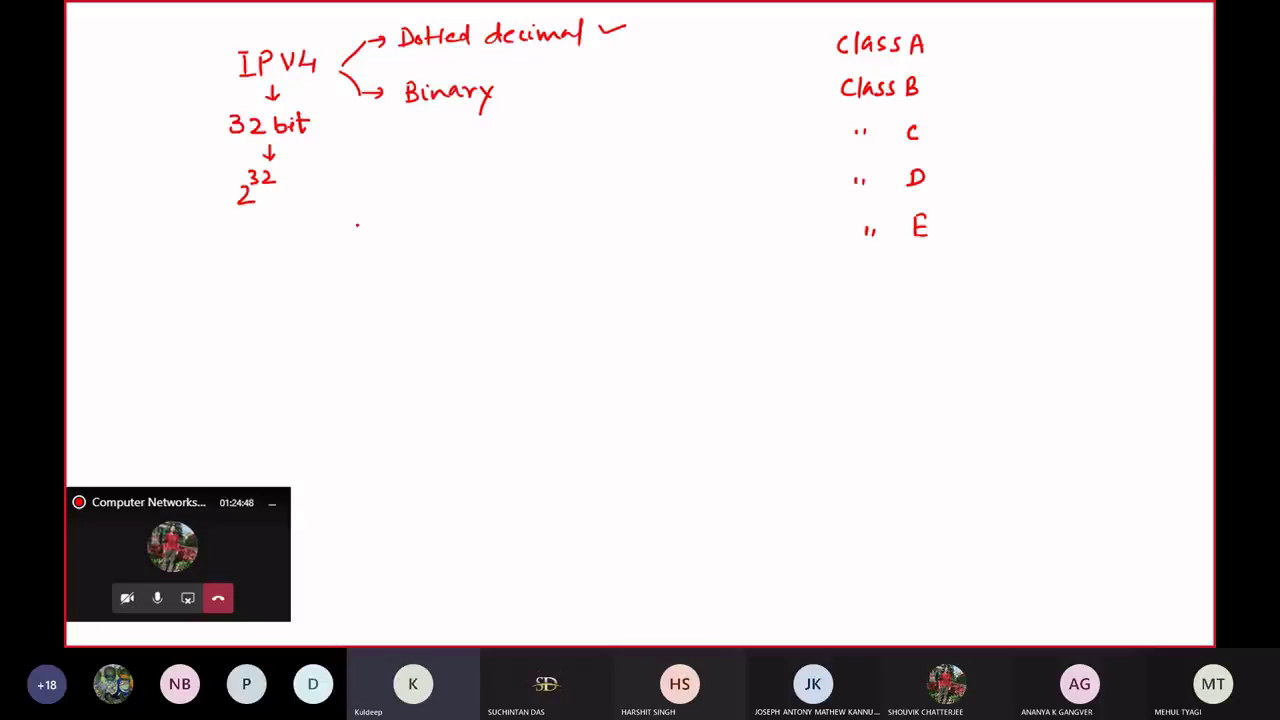